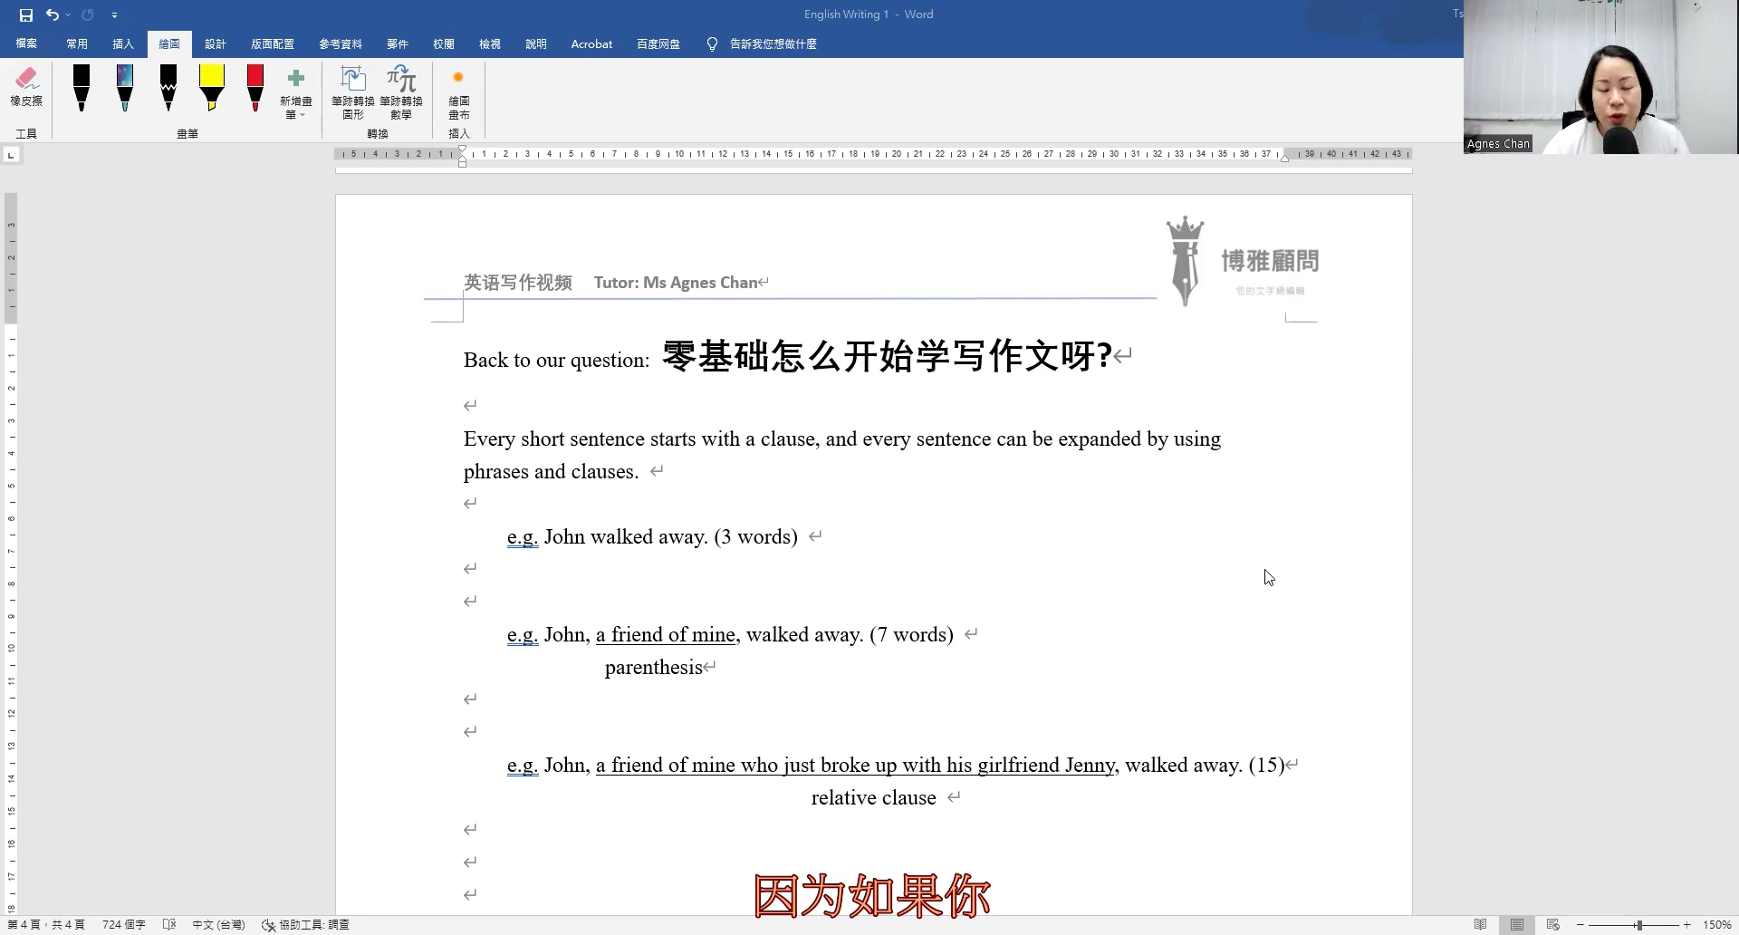
Bring the 15-word example into view and select the red pen on the Draw tab.
{"action": "scroll", "coordinate": [1268, 577], "scroll_direction": "up", "scroll_amount": 20}
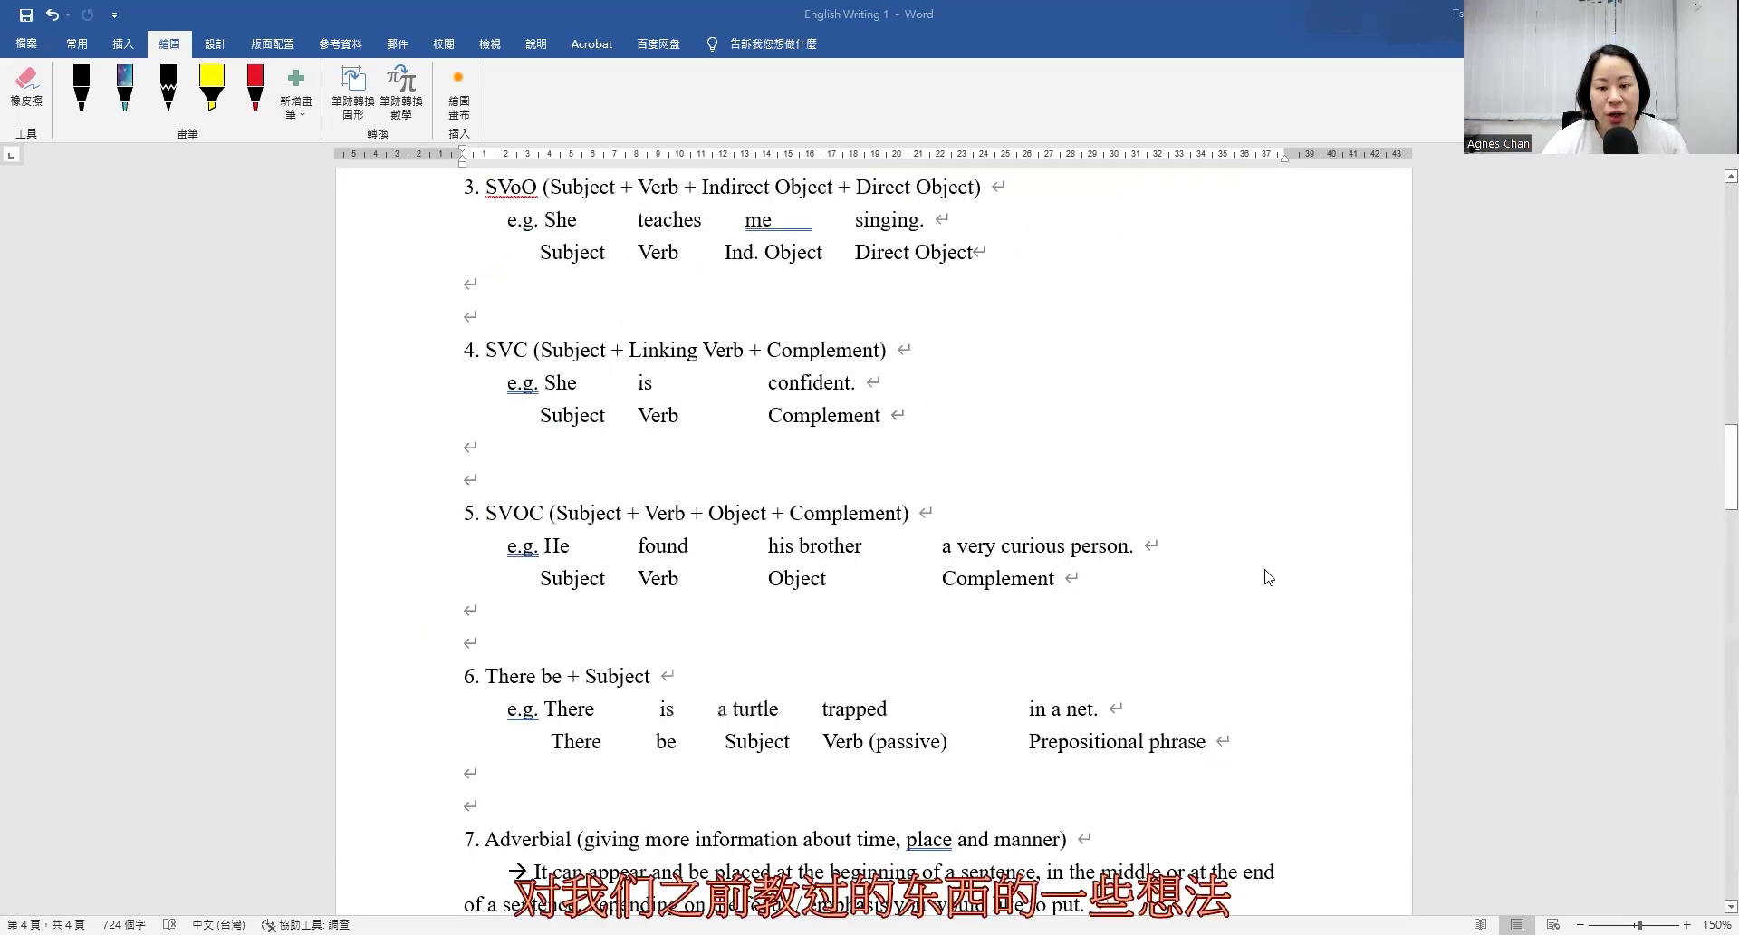
{"action": "scroll", "coordinate": [1268, 577], "scroll_direction": "up", "scroll_amount": 20}
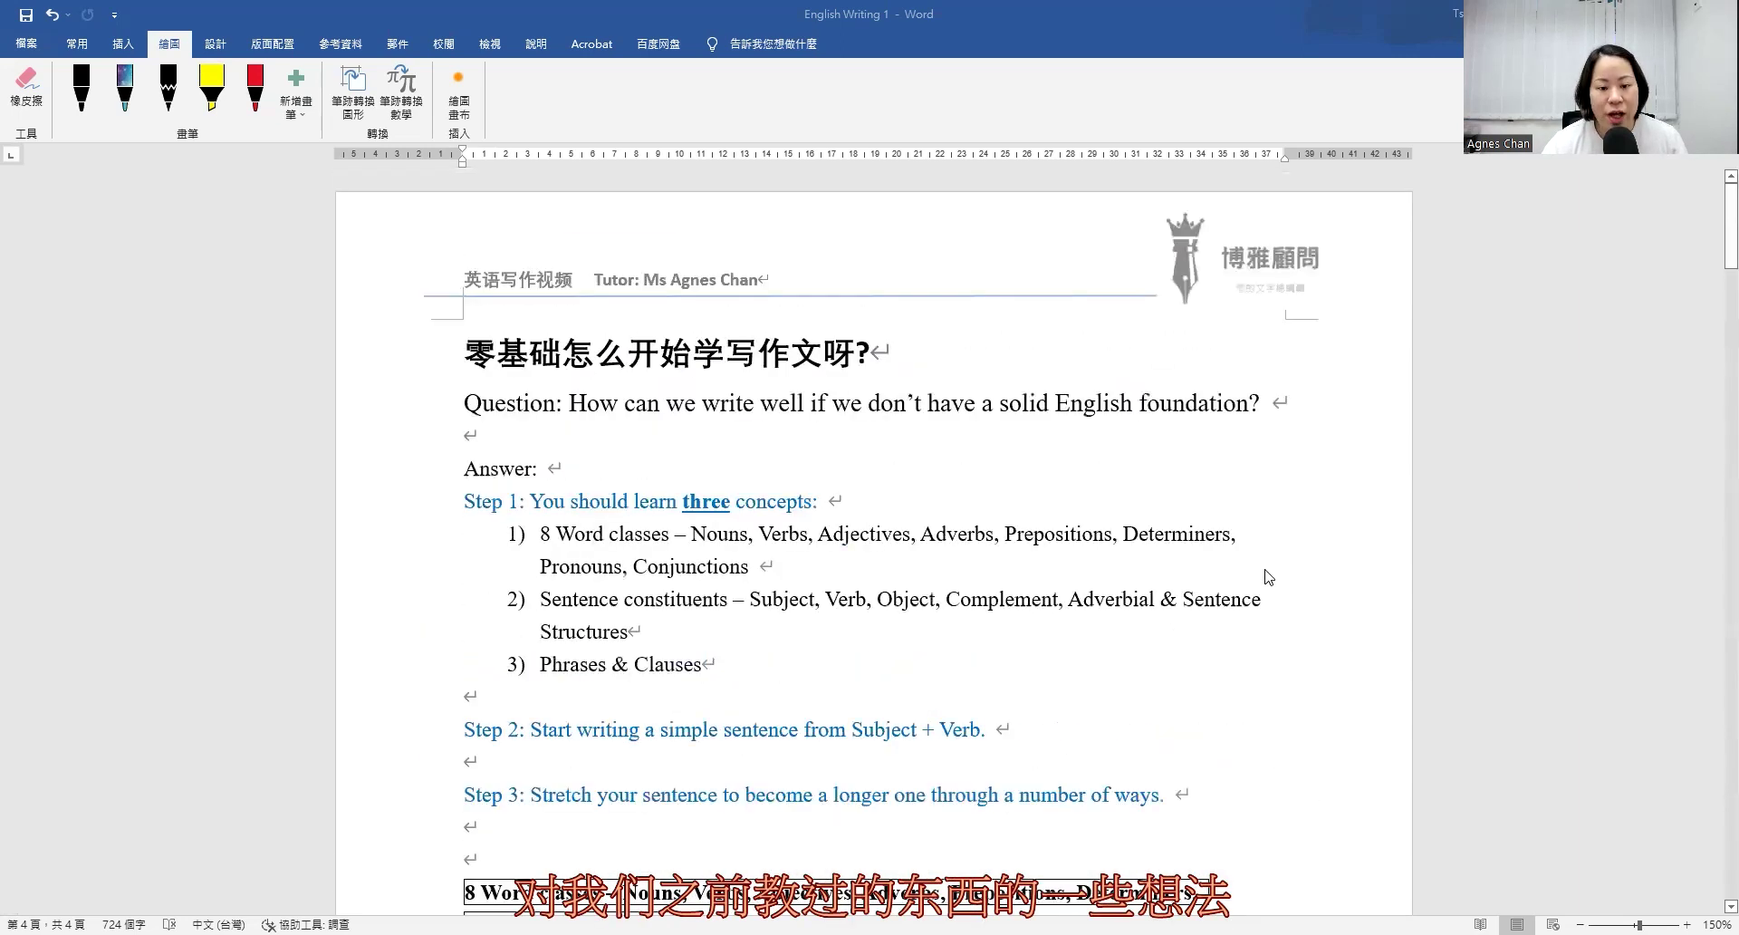
{"action": "scroll", "coordinate": [1268, 577], "scroll_direction": "down", "scroll_amount": 2}
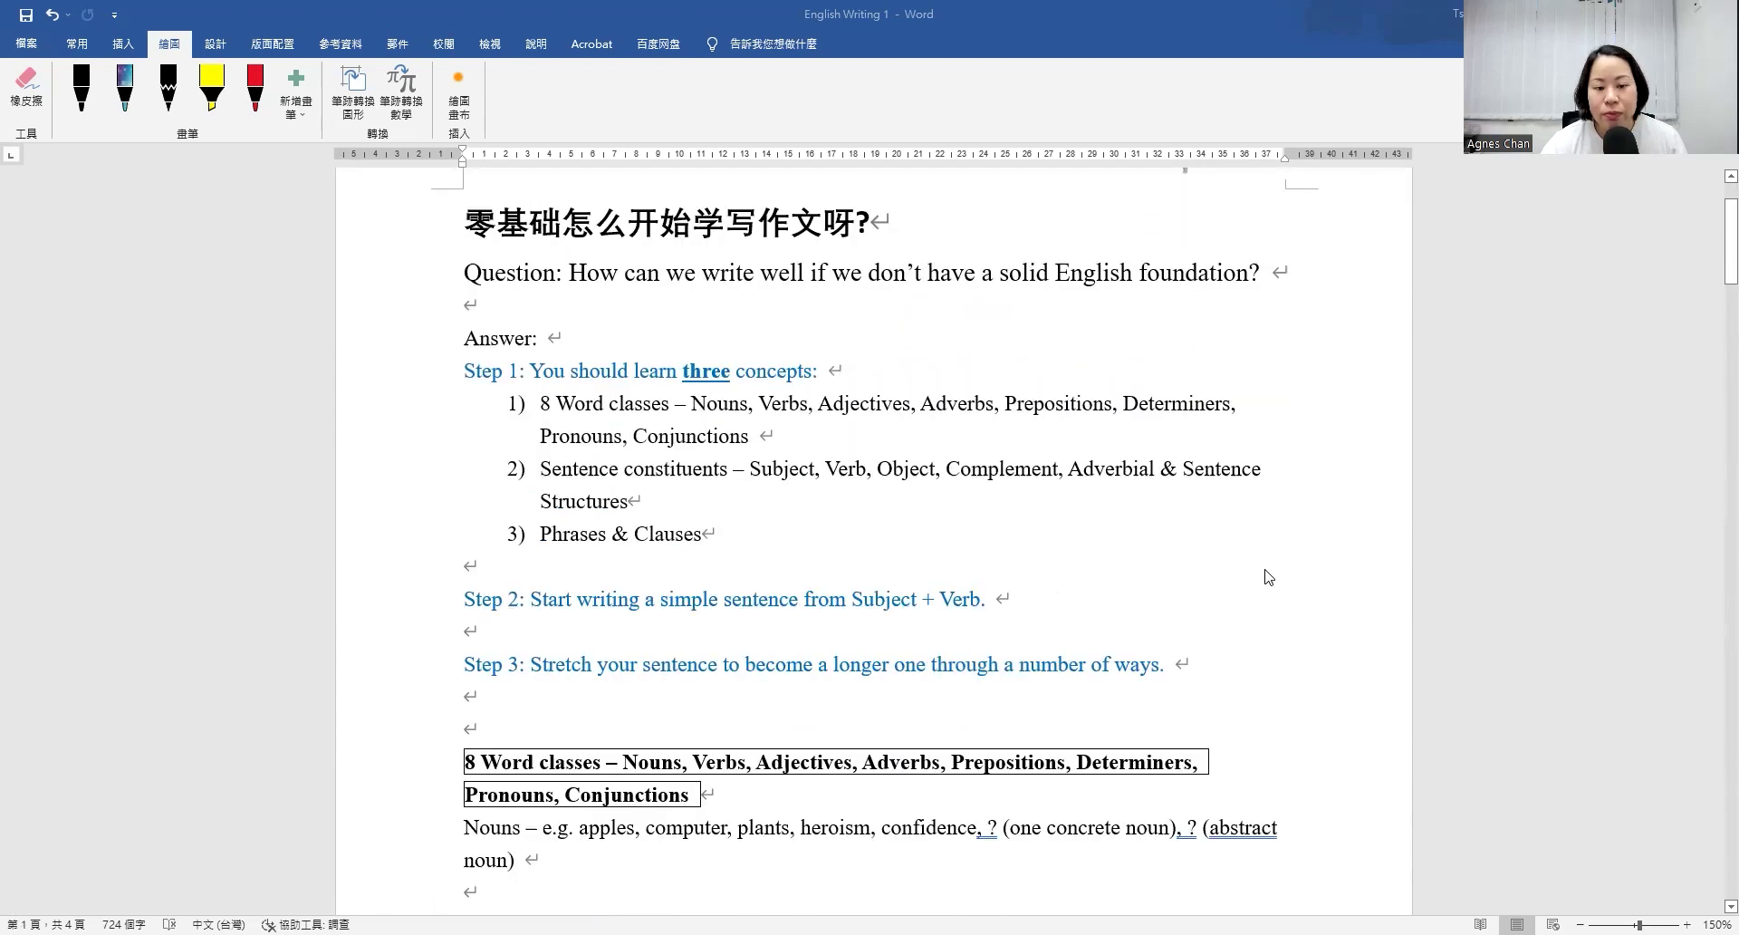
{"action": "scroll", "coordinate": [689, 580], "scroll_direction": "down", "scroll_amount": 3}
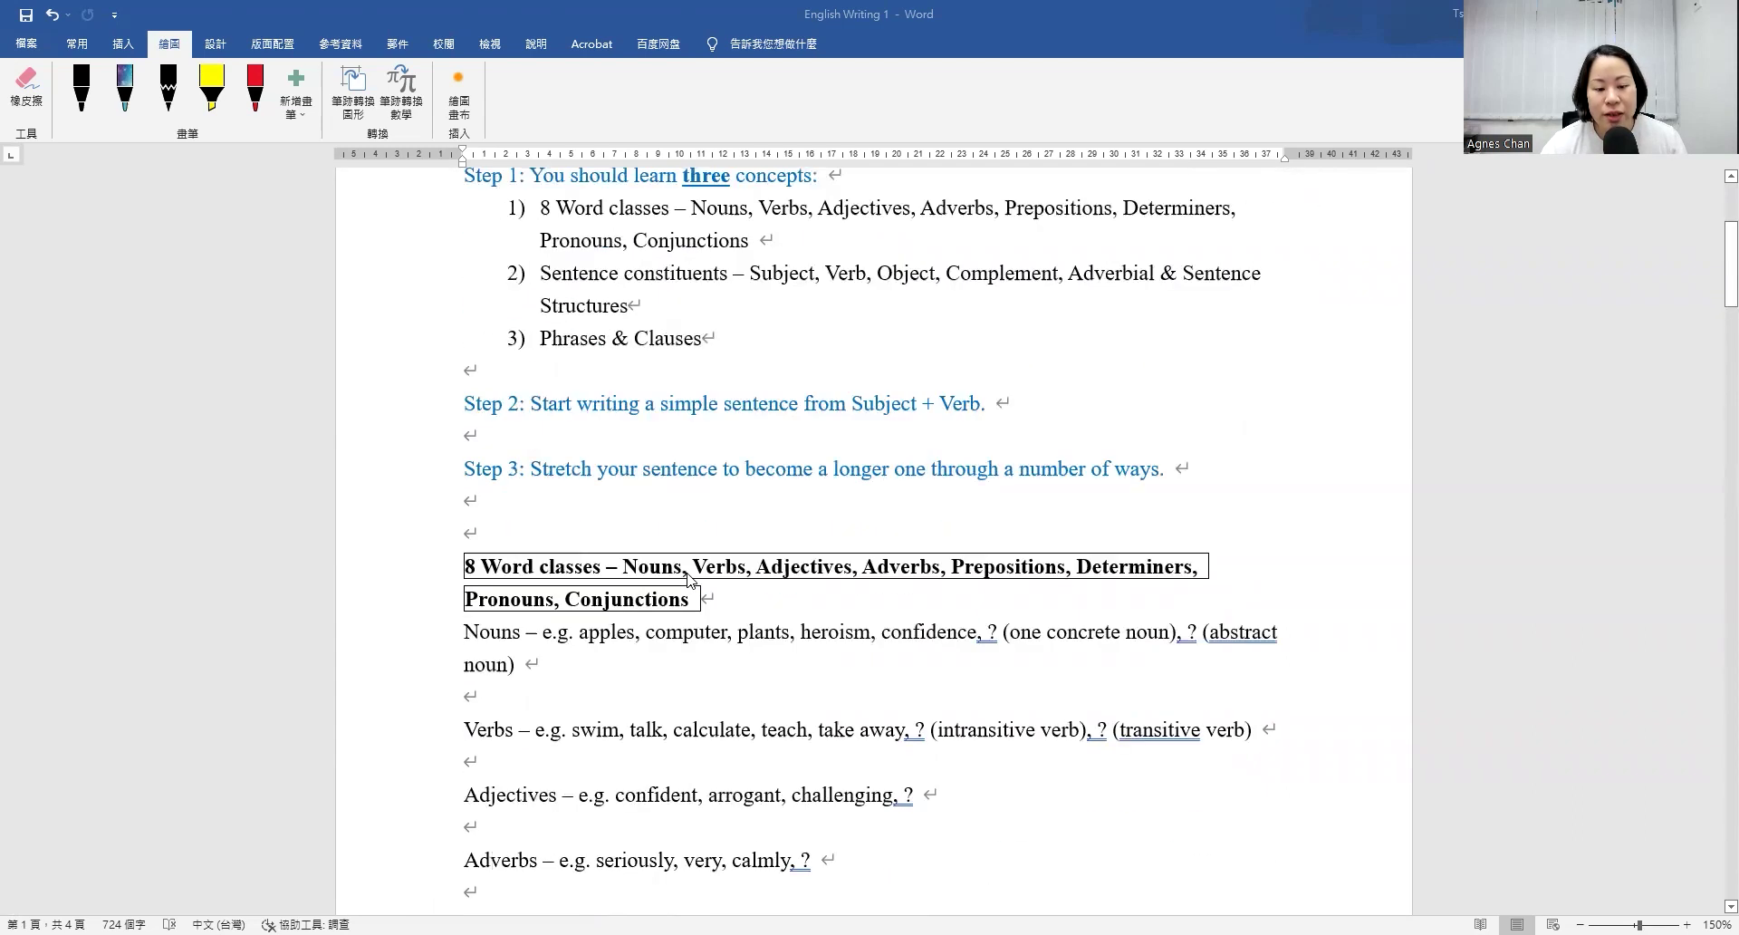
{"action": "scroll", "coordinate": [688, 579], "scroll_direction": "down", "scroll_amount": 14}
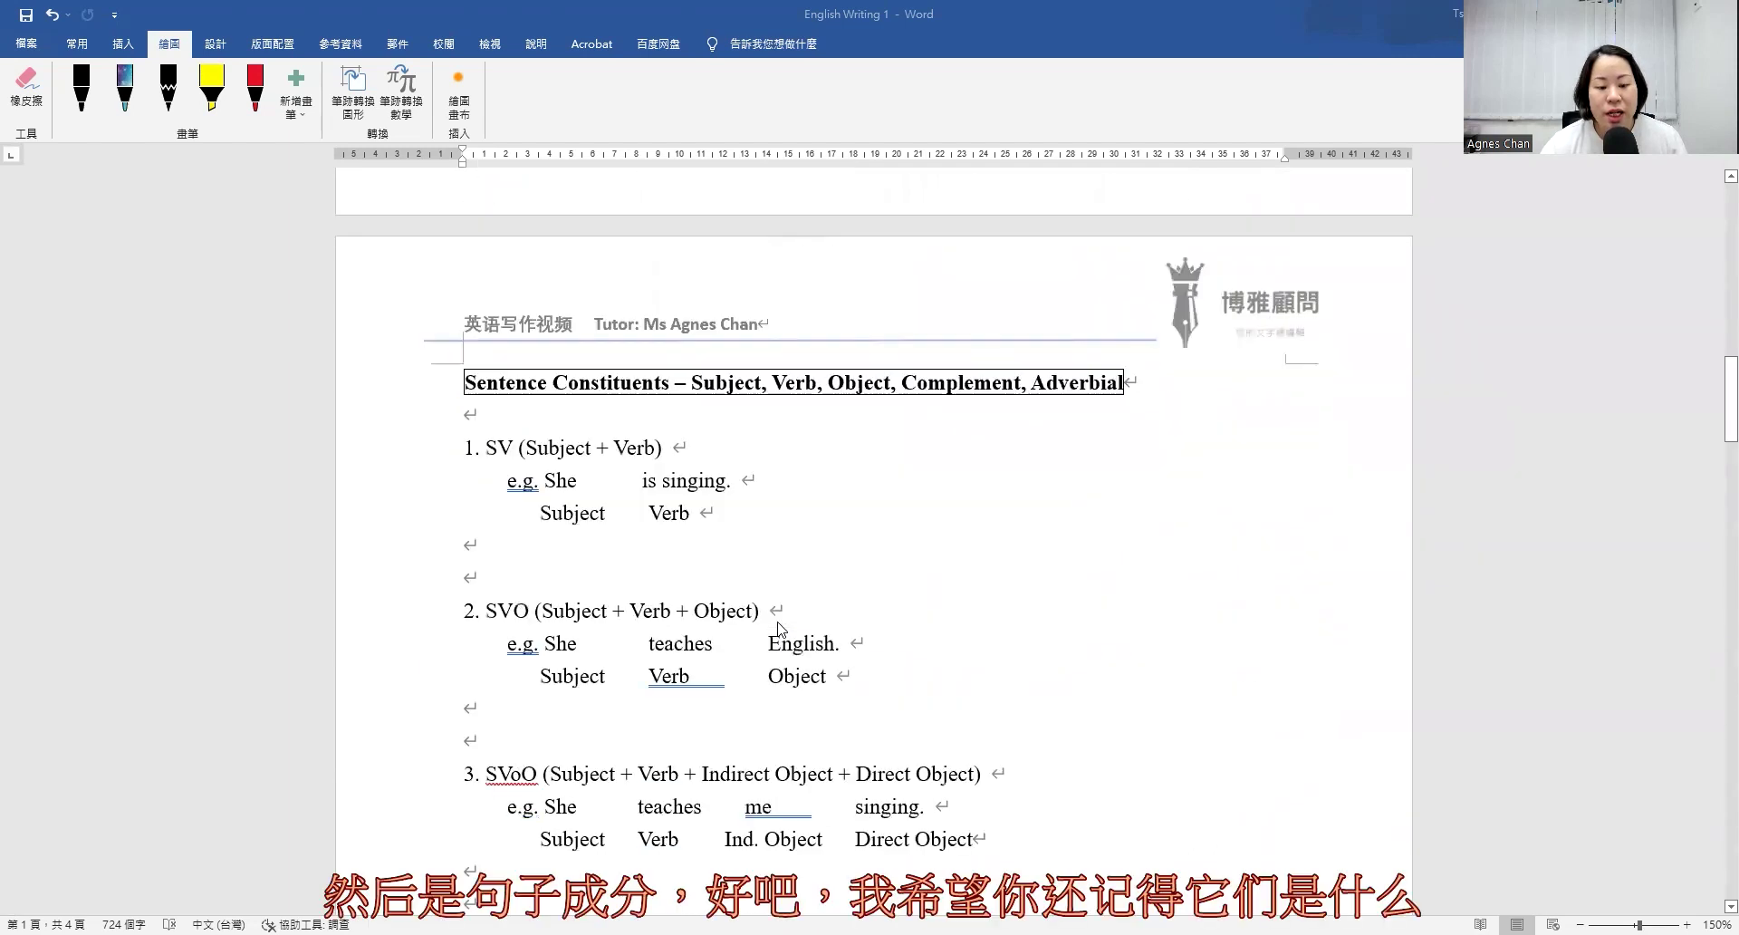
{"action": "scroll", "coordinate": [777, 626], "scroll_direction": "down", "scroll_amount": 3}
{"action": "scroll", "coordinate": [757, 496], "scroll_direction": "up", "scroll_amount": 2}
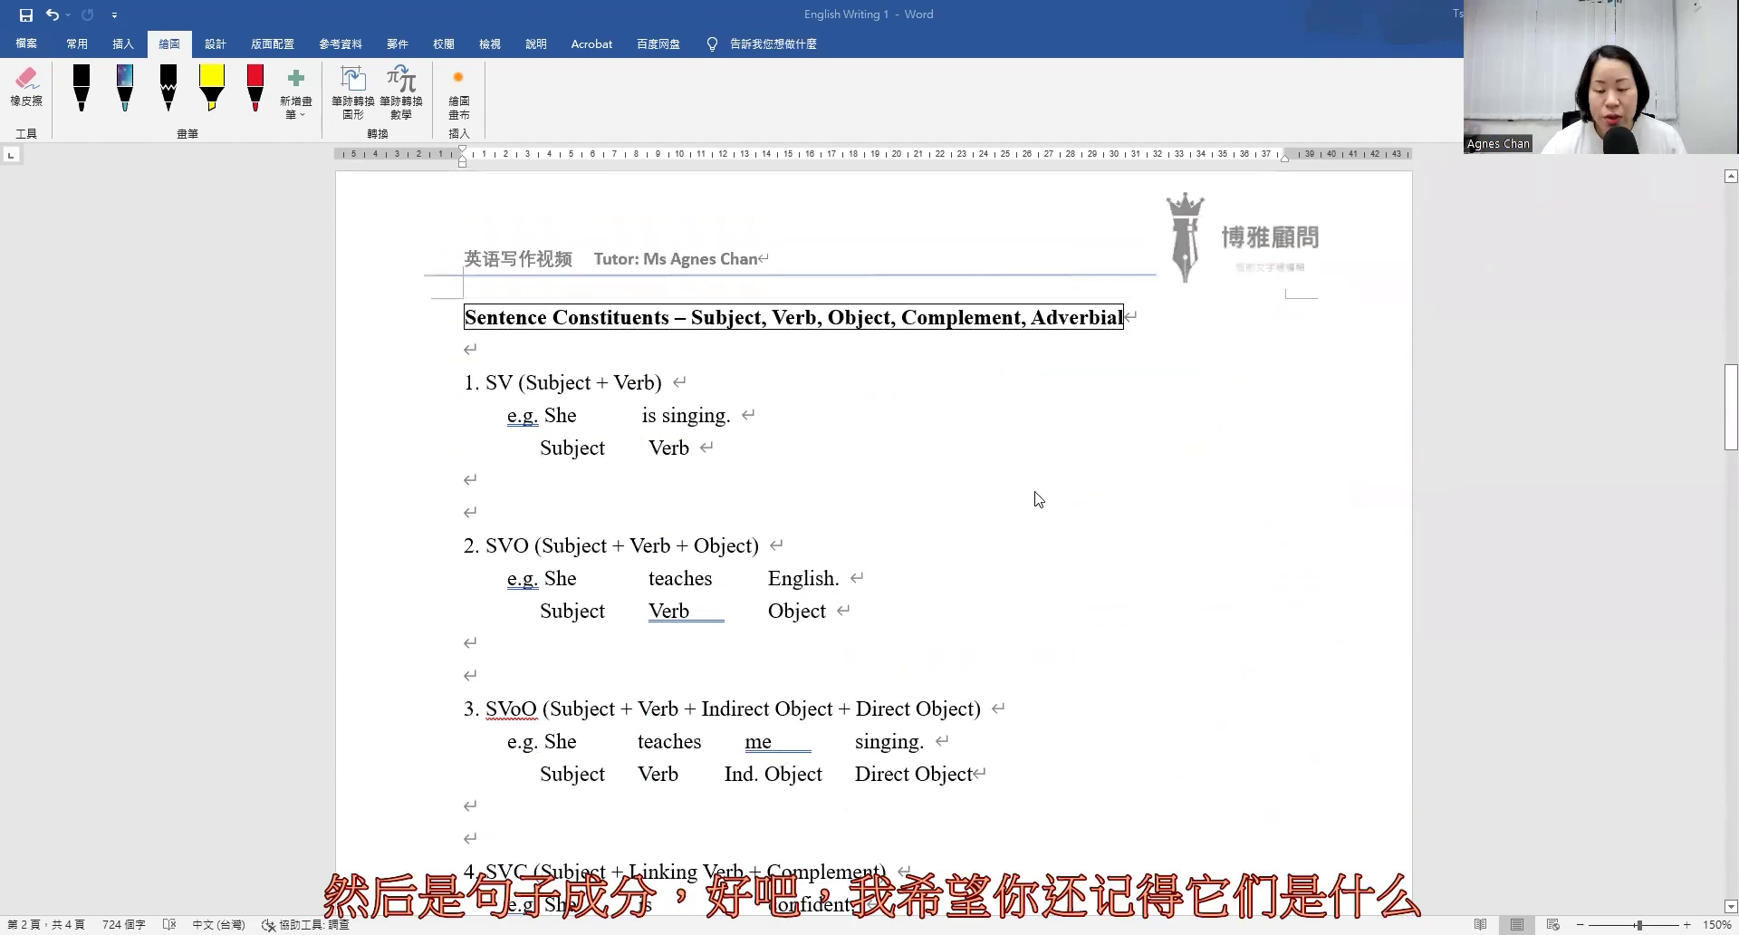
{"action": "scroll", "coordinate": [1042, 544], "scroll_direction": "down", "scroll_amount": 1}
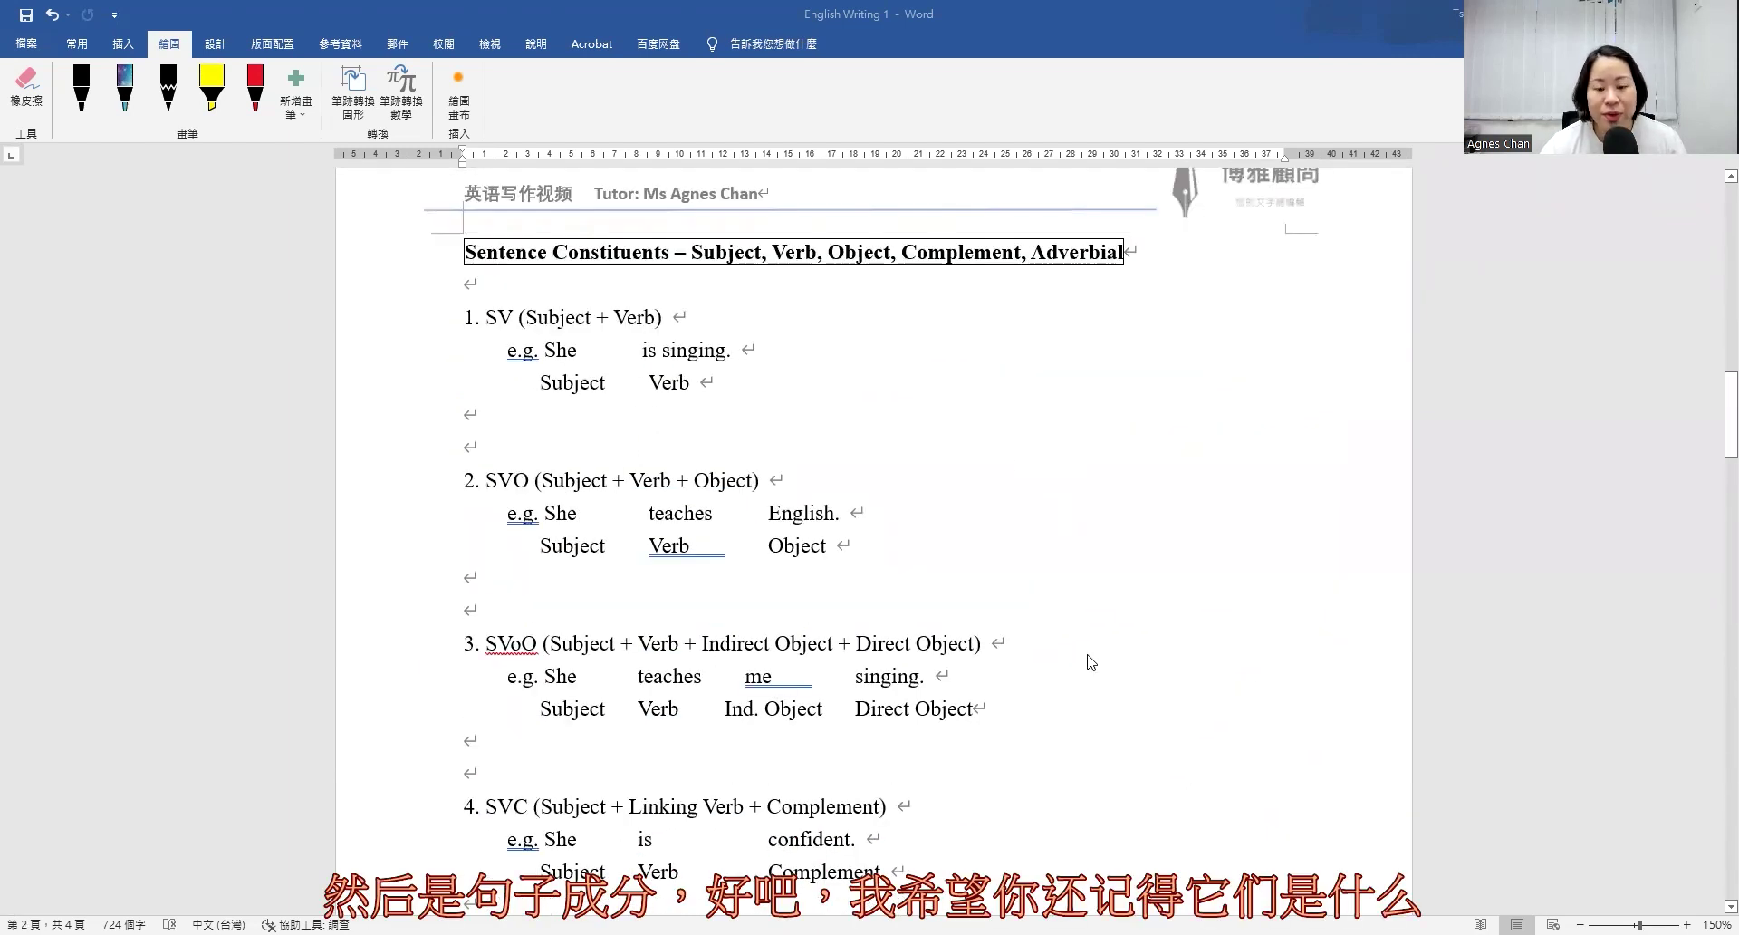
{"action": "scroll", "coordinate": [1092, 662], "scroll_direction": "down", "scroll_amount": 17}
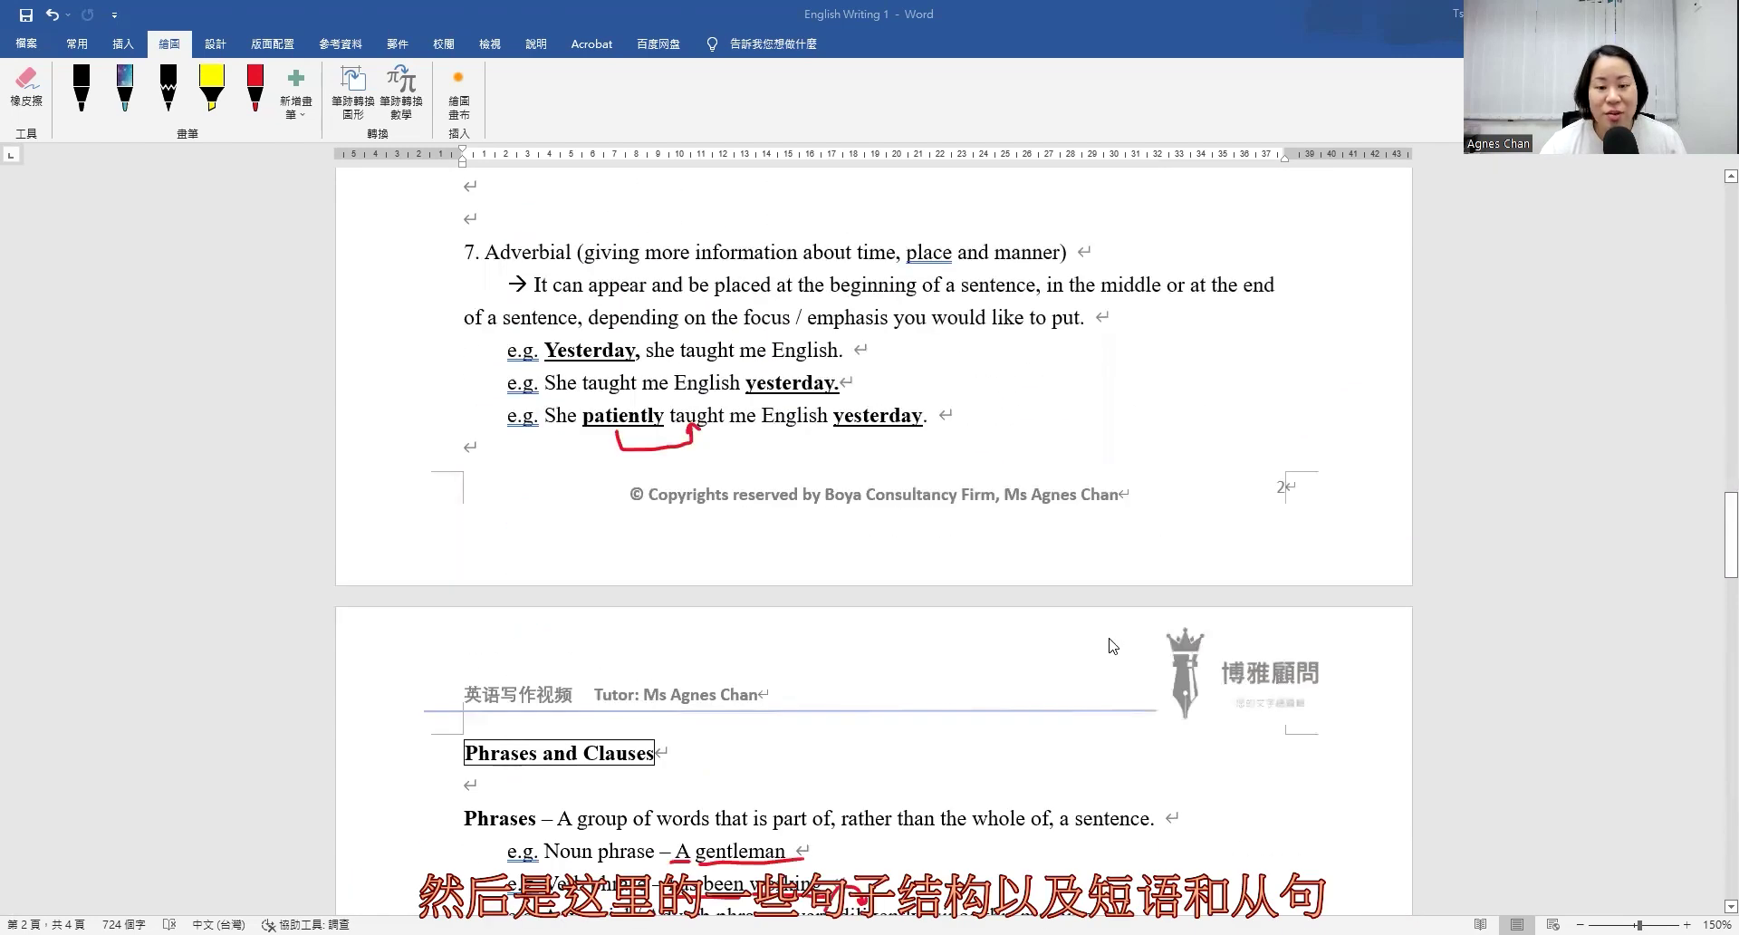
{"action": "scroll", "coordinate": [1095, 633], "scroll_direction": "up", "scroll_amount": 10}
{"action": "scroll", "coordinate": [997, 666], "scroll_direction": "down", "scroll_amount": 14}
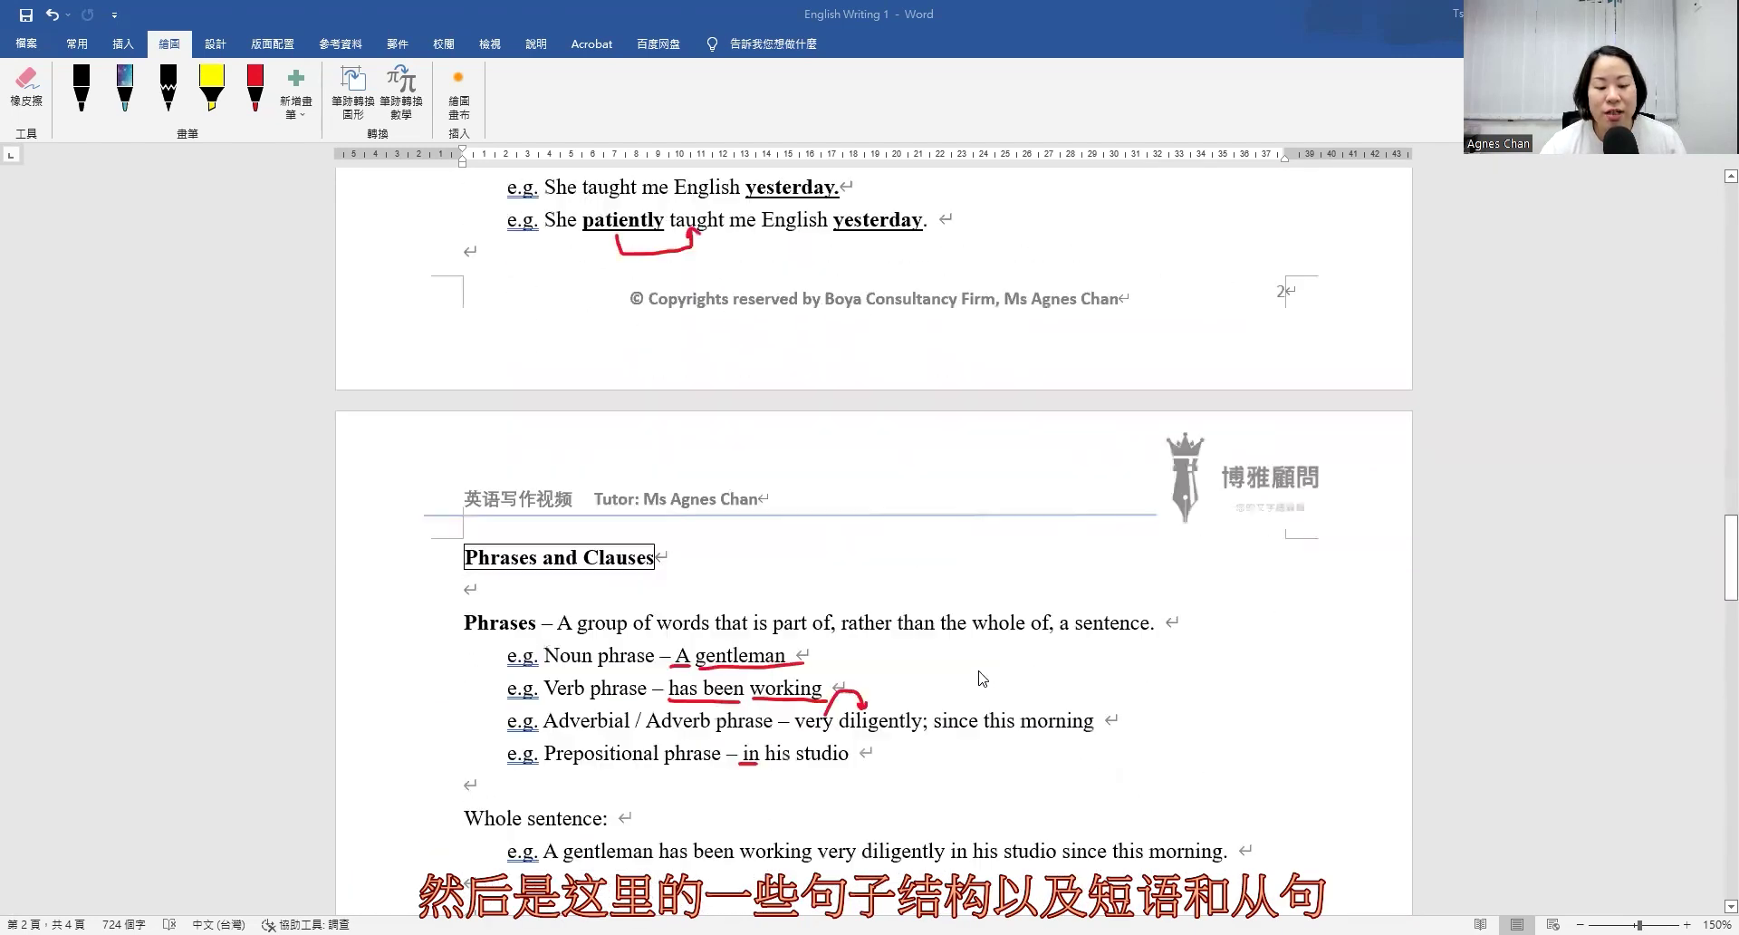
{"action": "scroll", "coordinate": [983, 677], "scroll_direction": "down", "scroll_amount": 8}
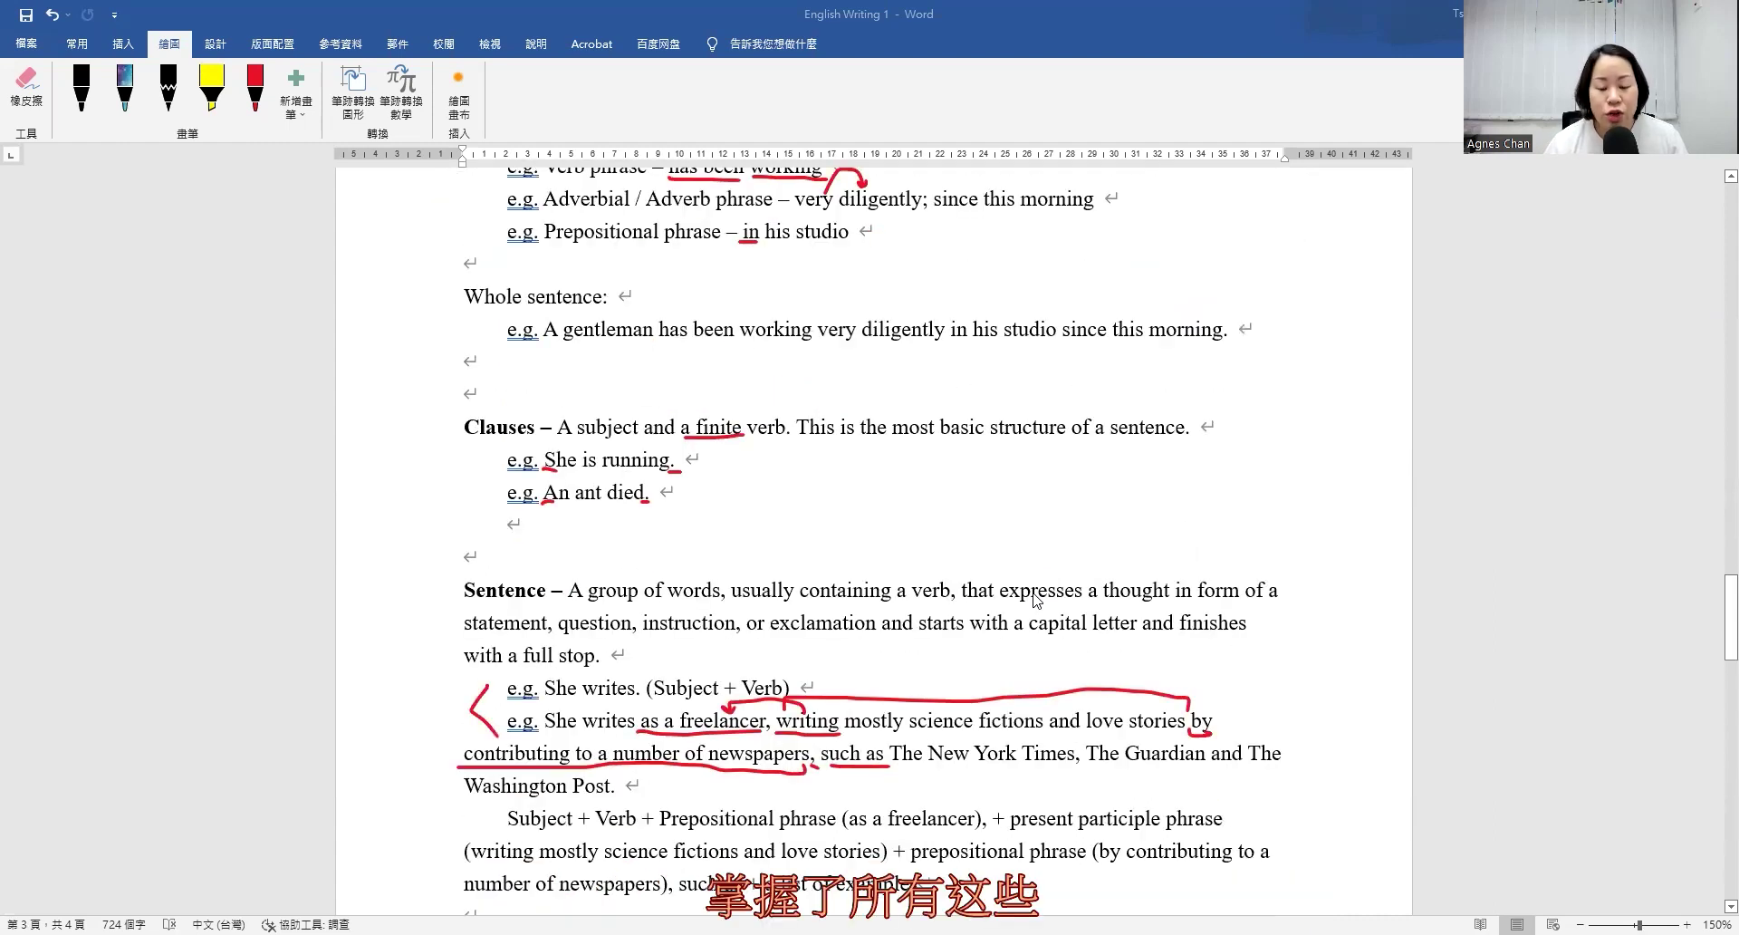
{"action": "scroll", "coordinate": [1035, 598], "scroll_direction": "down", "scroll_amount": 6}
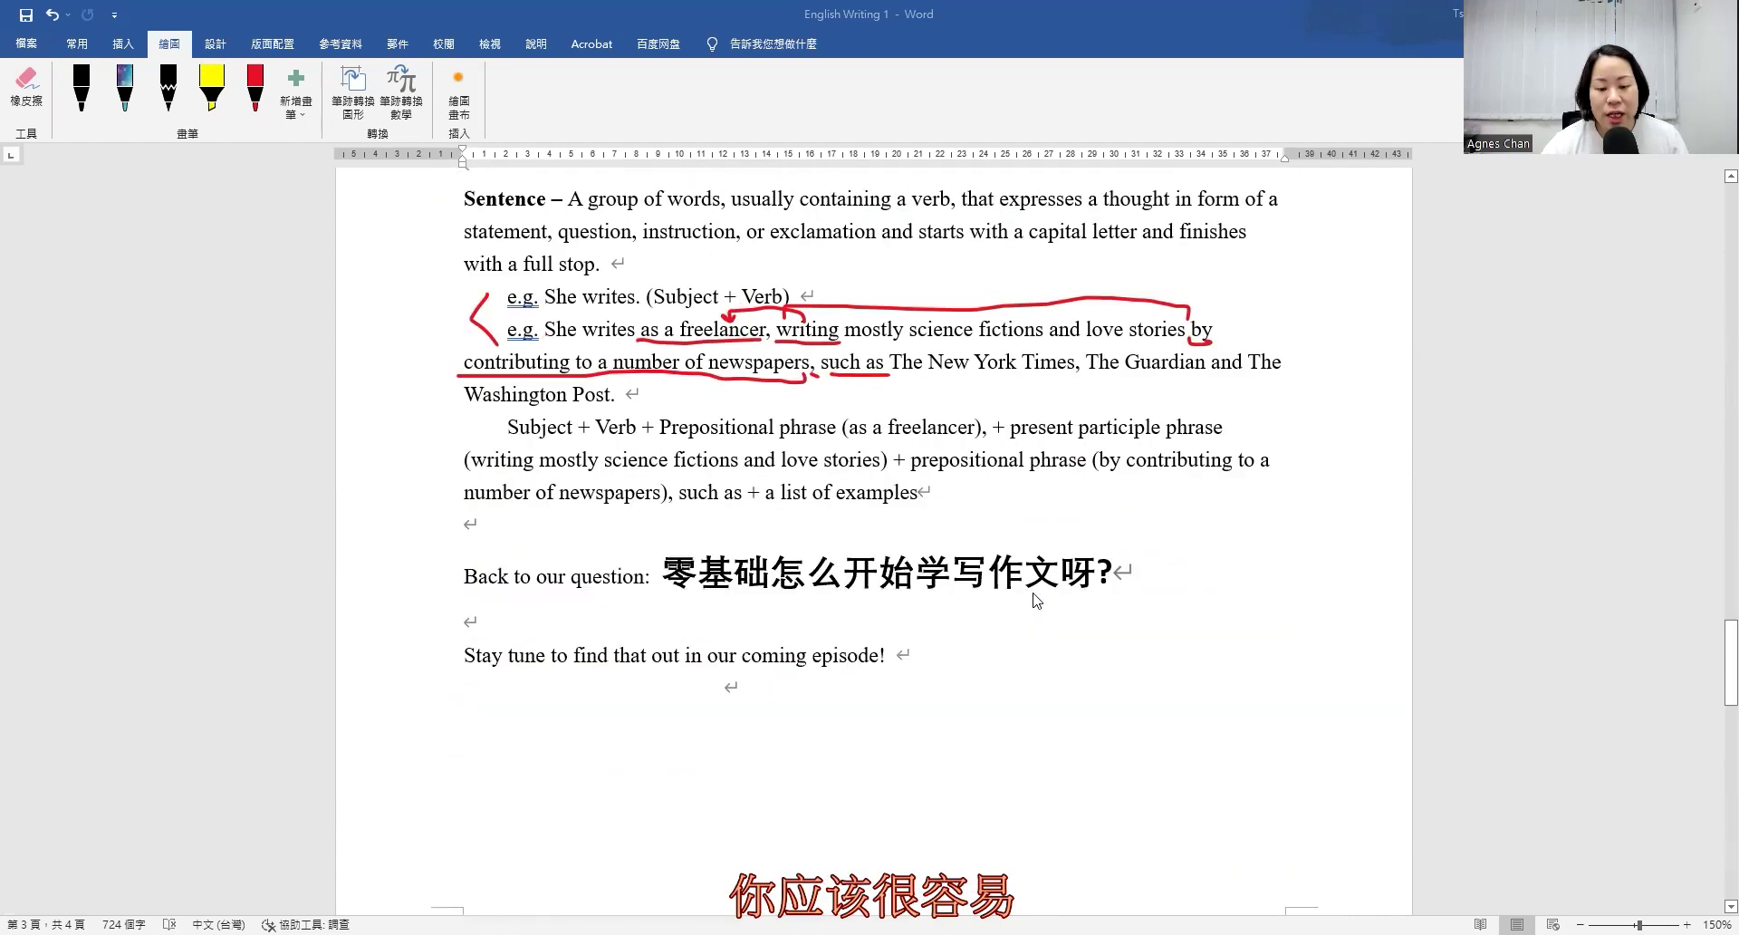
{"action": "scroll", "coordinate": [1035, 598], "scroll_direction": "down", "scroll_amount": 4}
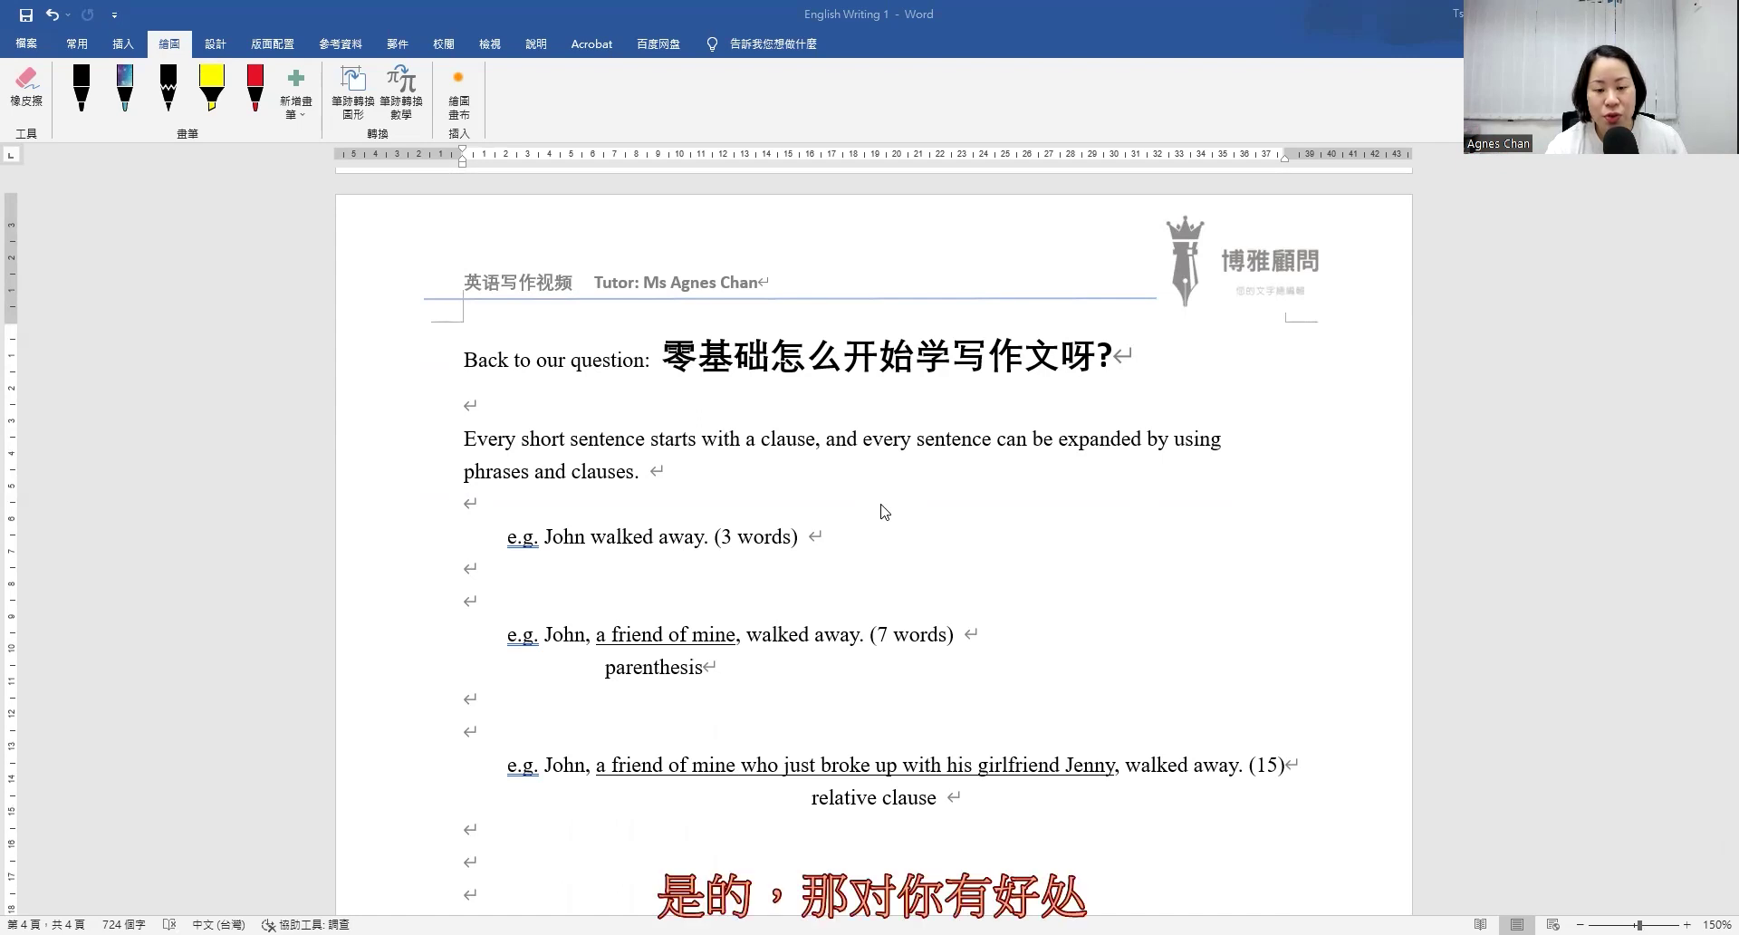
{"action": "scroll", "coordinate": [1023, 563], "scroll_direction": "down", "scroll_amount": 1}
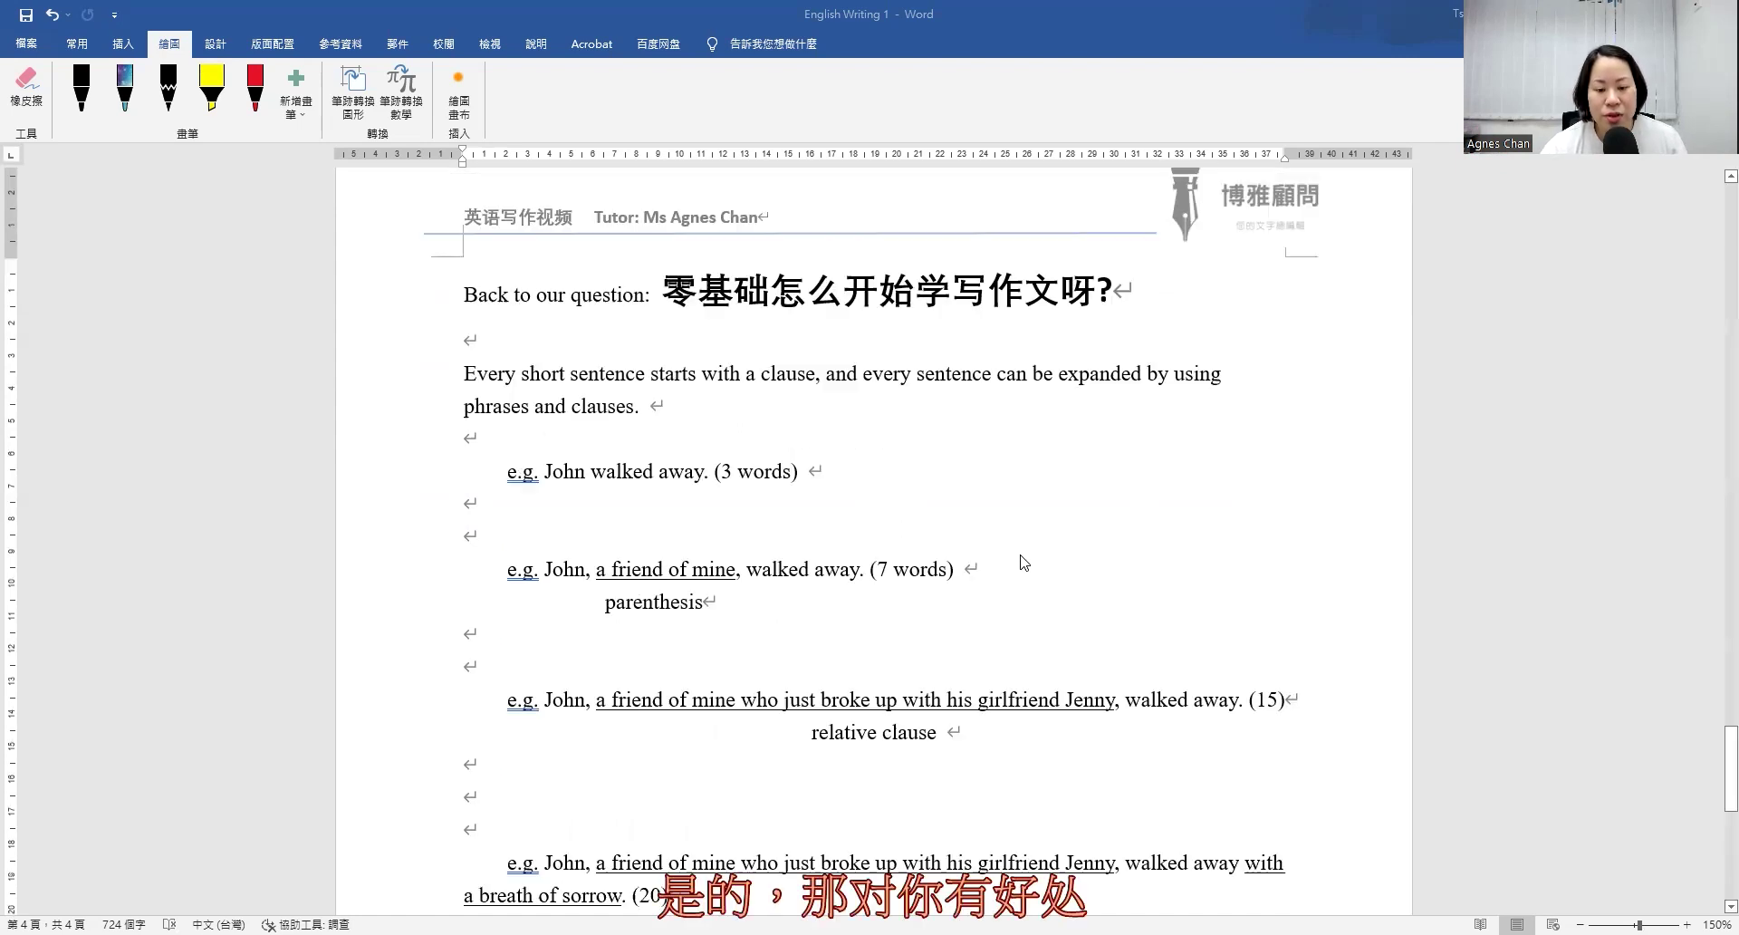
{"action": "scroll", "coordinate": [1024, 563], "scroll_direction": "down", "scroll_amount": 4}
{"action": "scroll", "coordinate": [1023, 563], "scroll_direction": "up", "scroll_amount": 4}
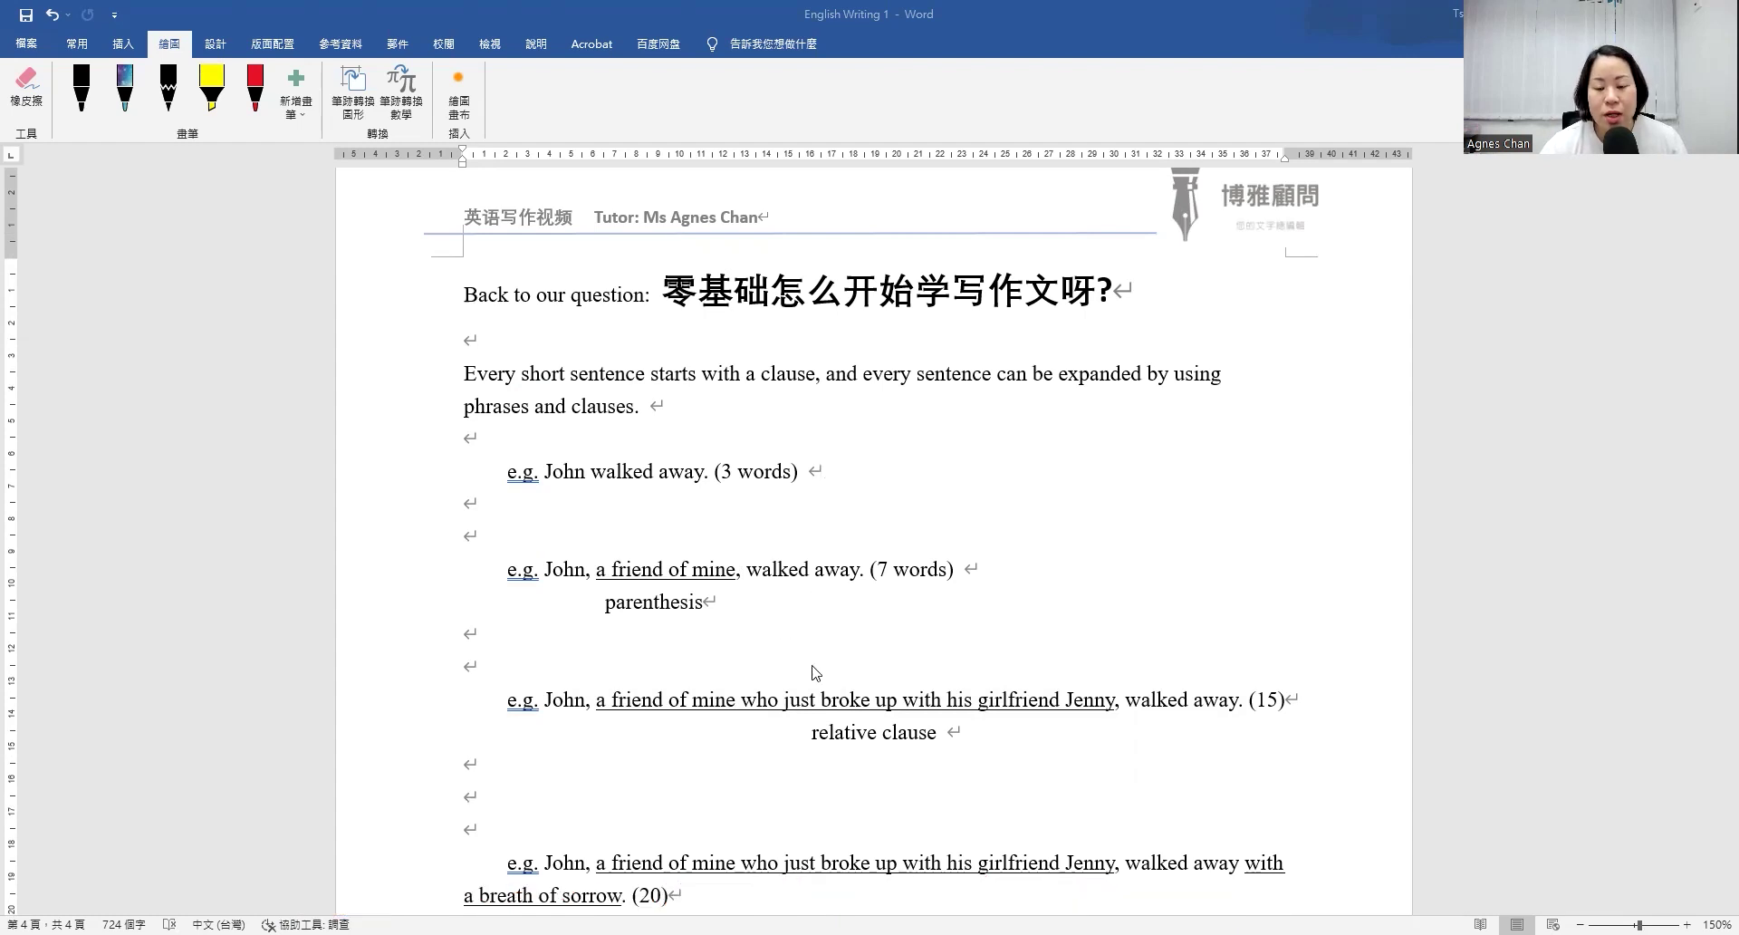
{"action": "scroll", "coordinate": [816, 672], "scroll_direction": "down", "scroll_amount": 1}
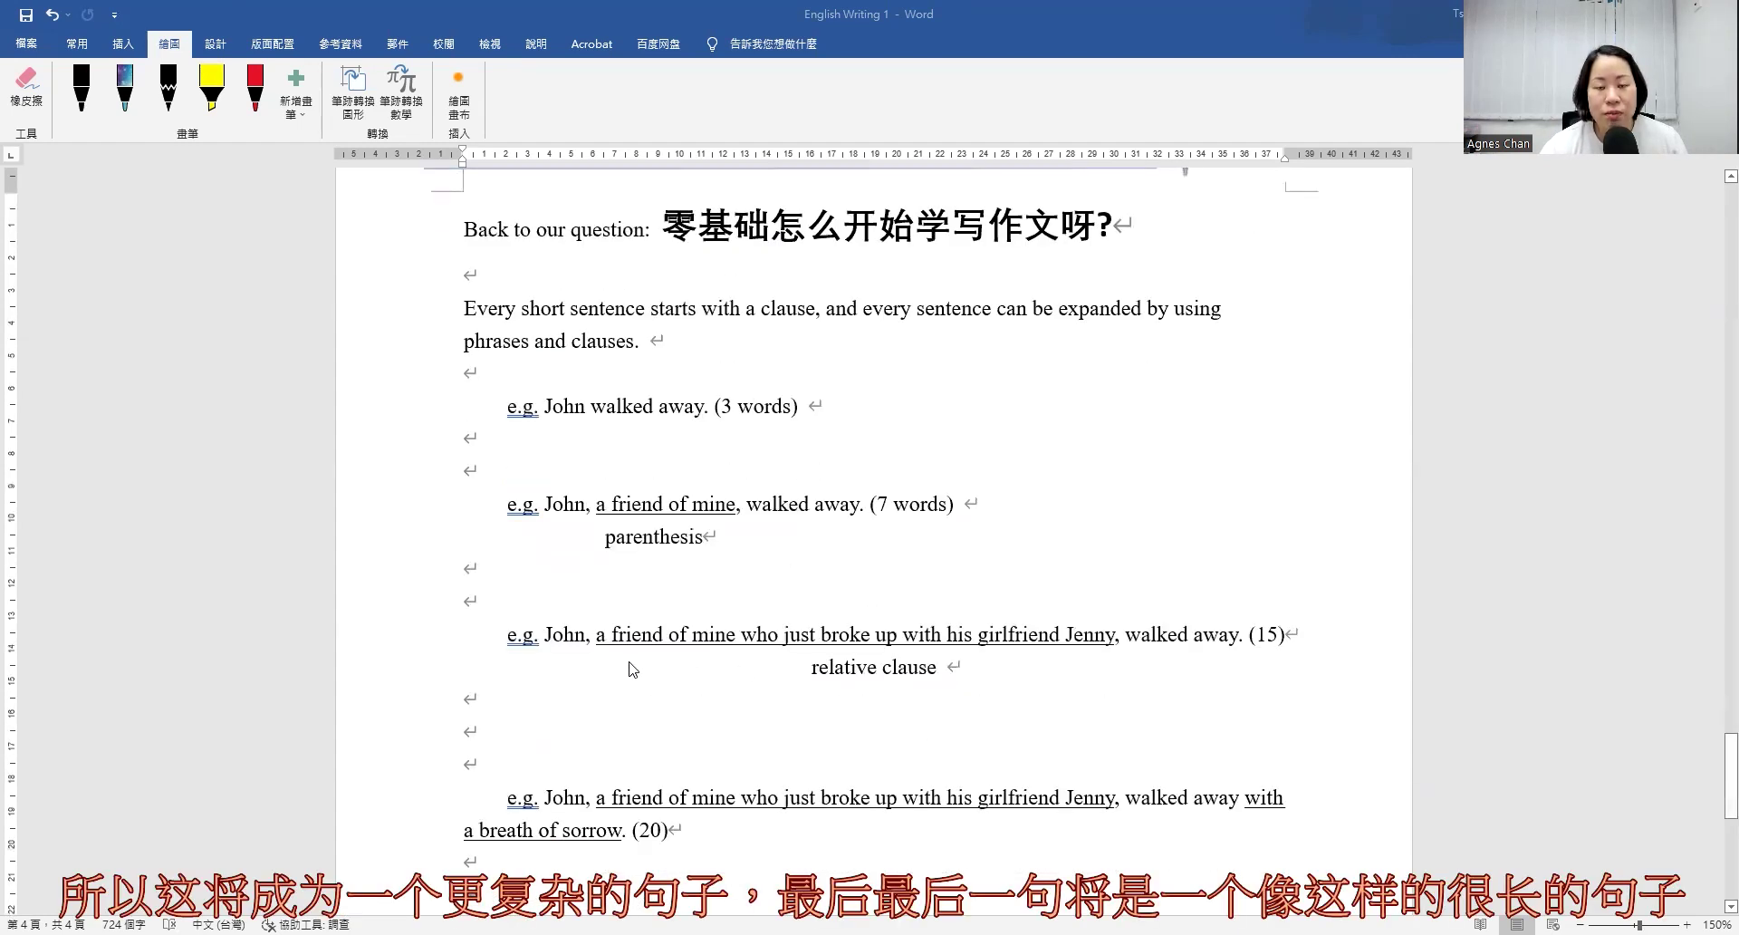
{"action": "scroll", "coordinate": [641, 679], "scroll_direction": "down", "scroll_amount": 4}
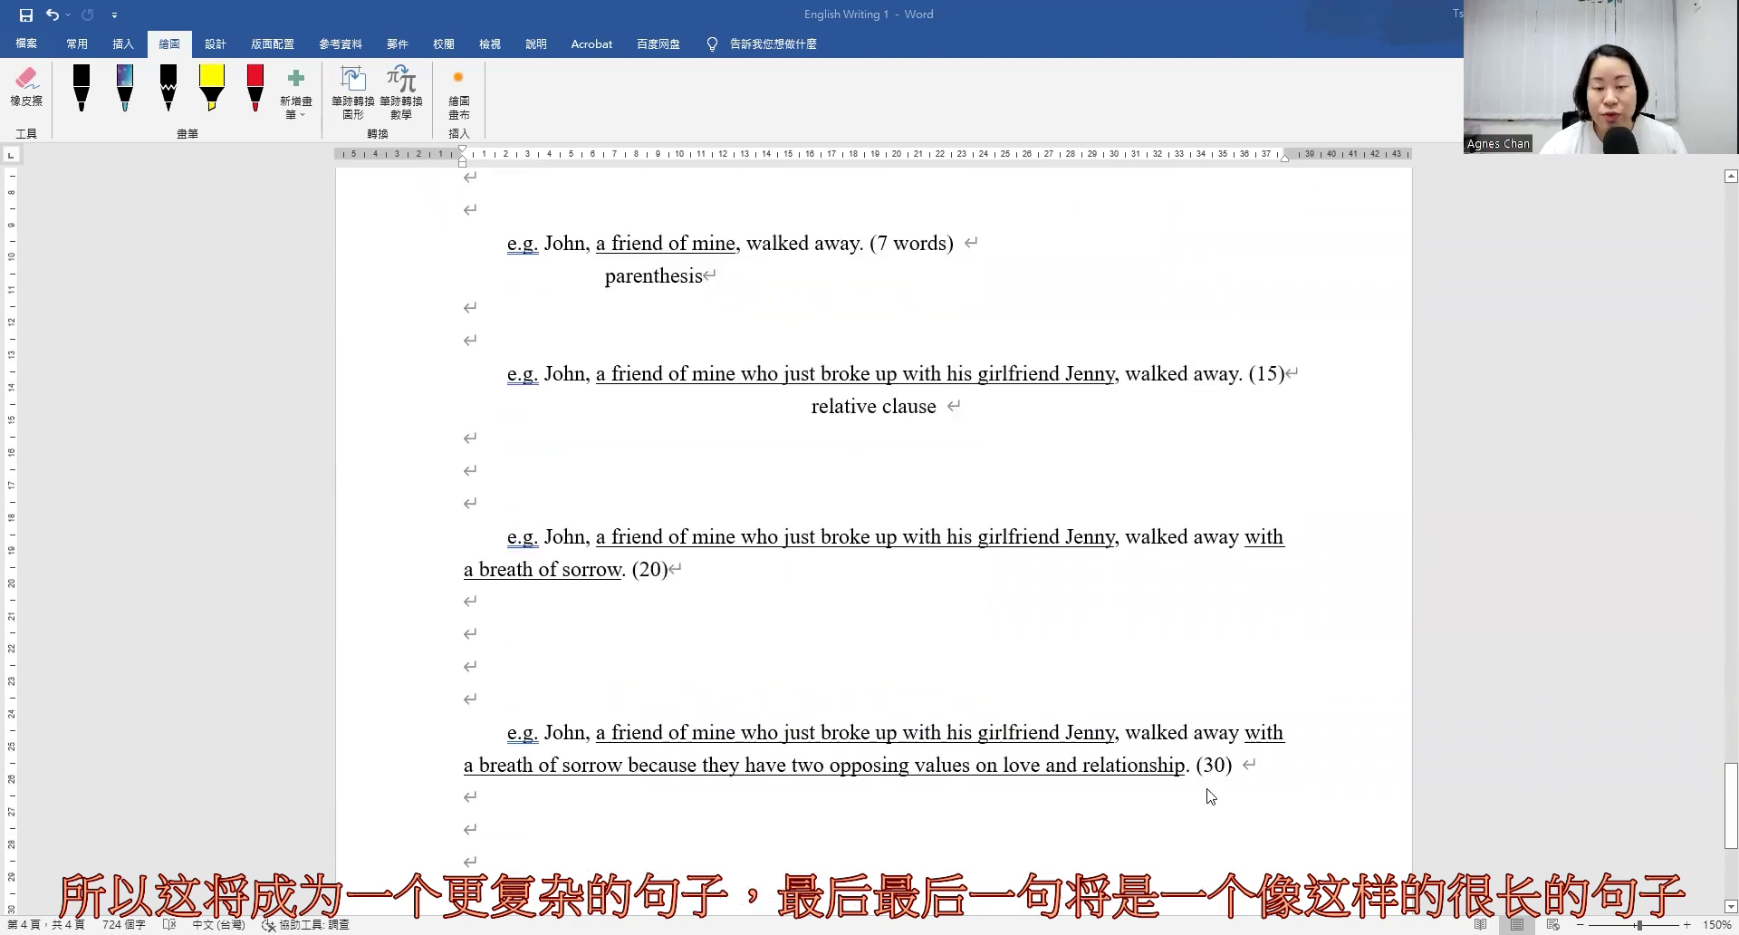
{"action": "scroll", "coordinate": [1105, 819], "scroll_direction": "up", "scroll_amount": 5}
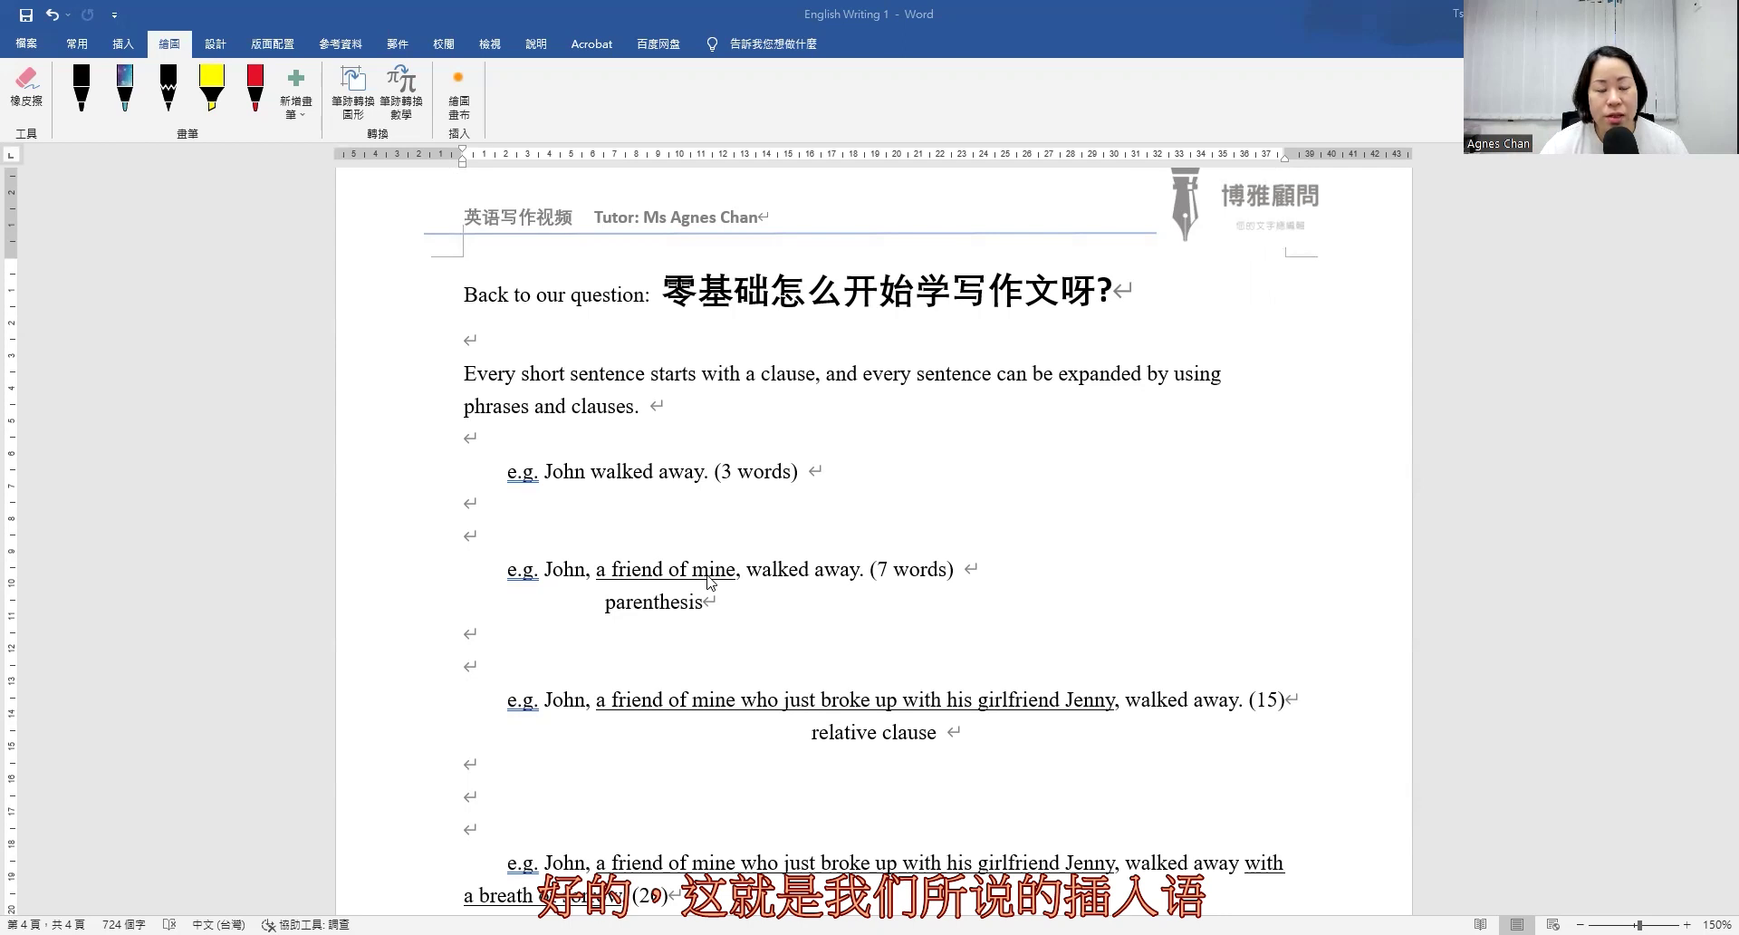
{"action": "left_click", "coordinate": [257, 91]}
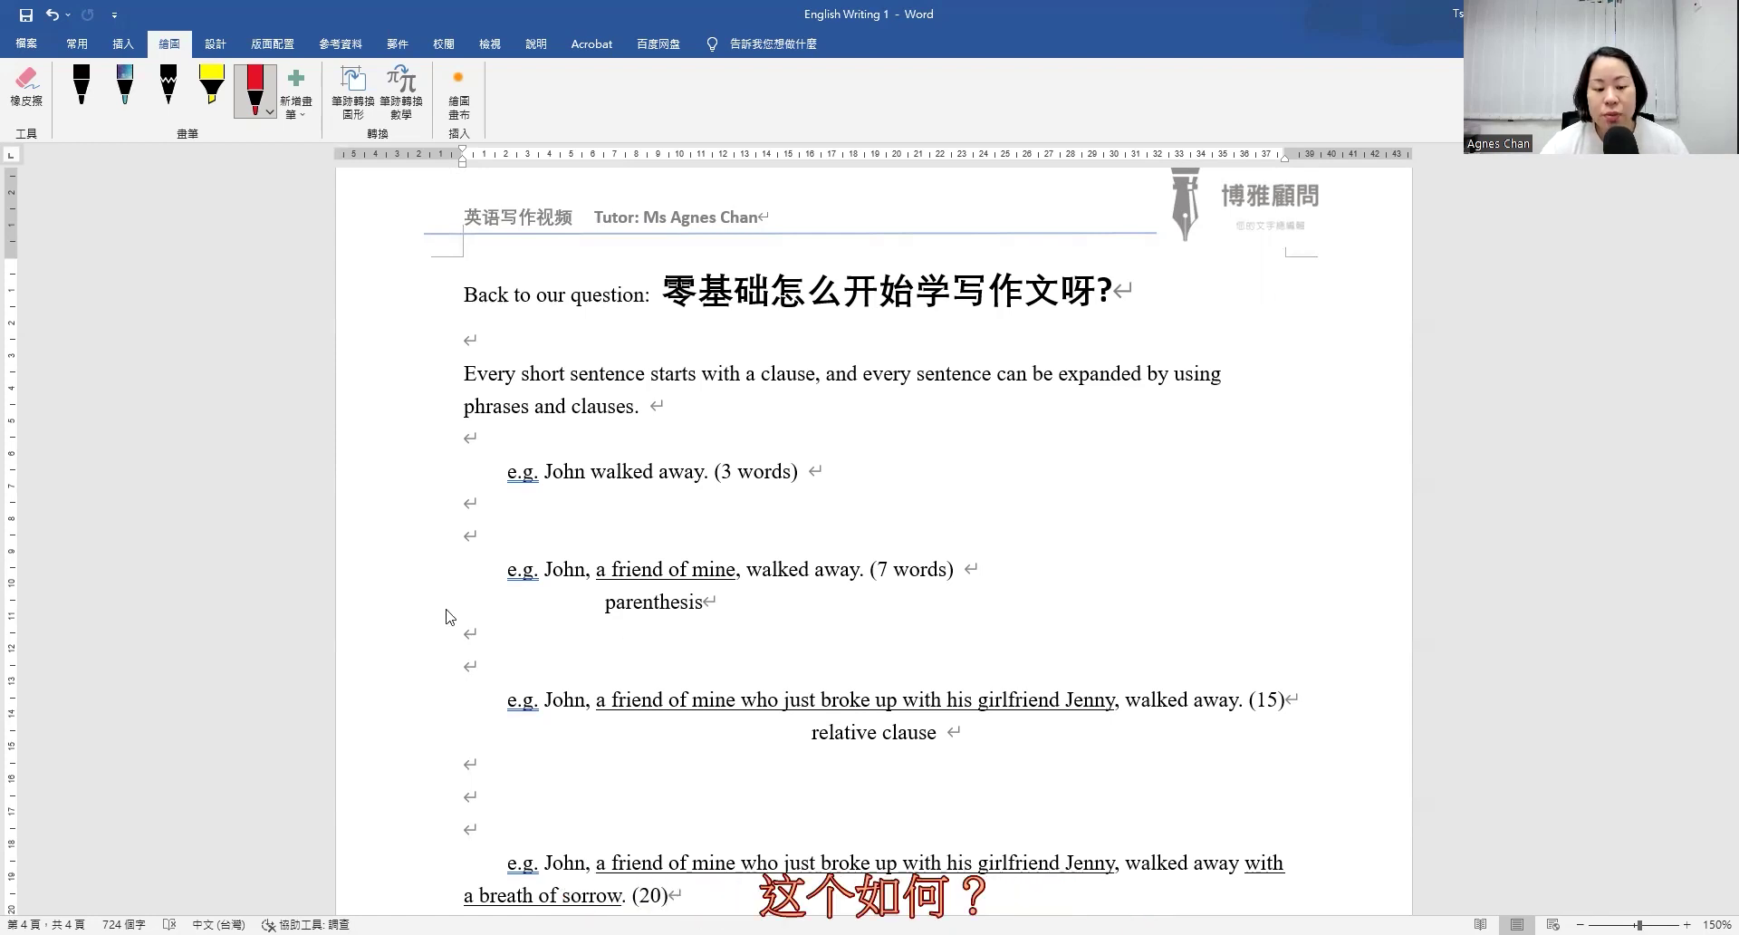
Bracket 'who…Jenny,' in red, arrow it back to 'John', and underline 'relative clause'.
{"action": "scroll", "coordinate": [446, 616], "scroll_direction": "down", "scroll_amount": 1}
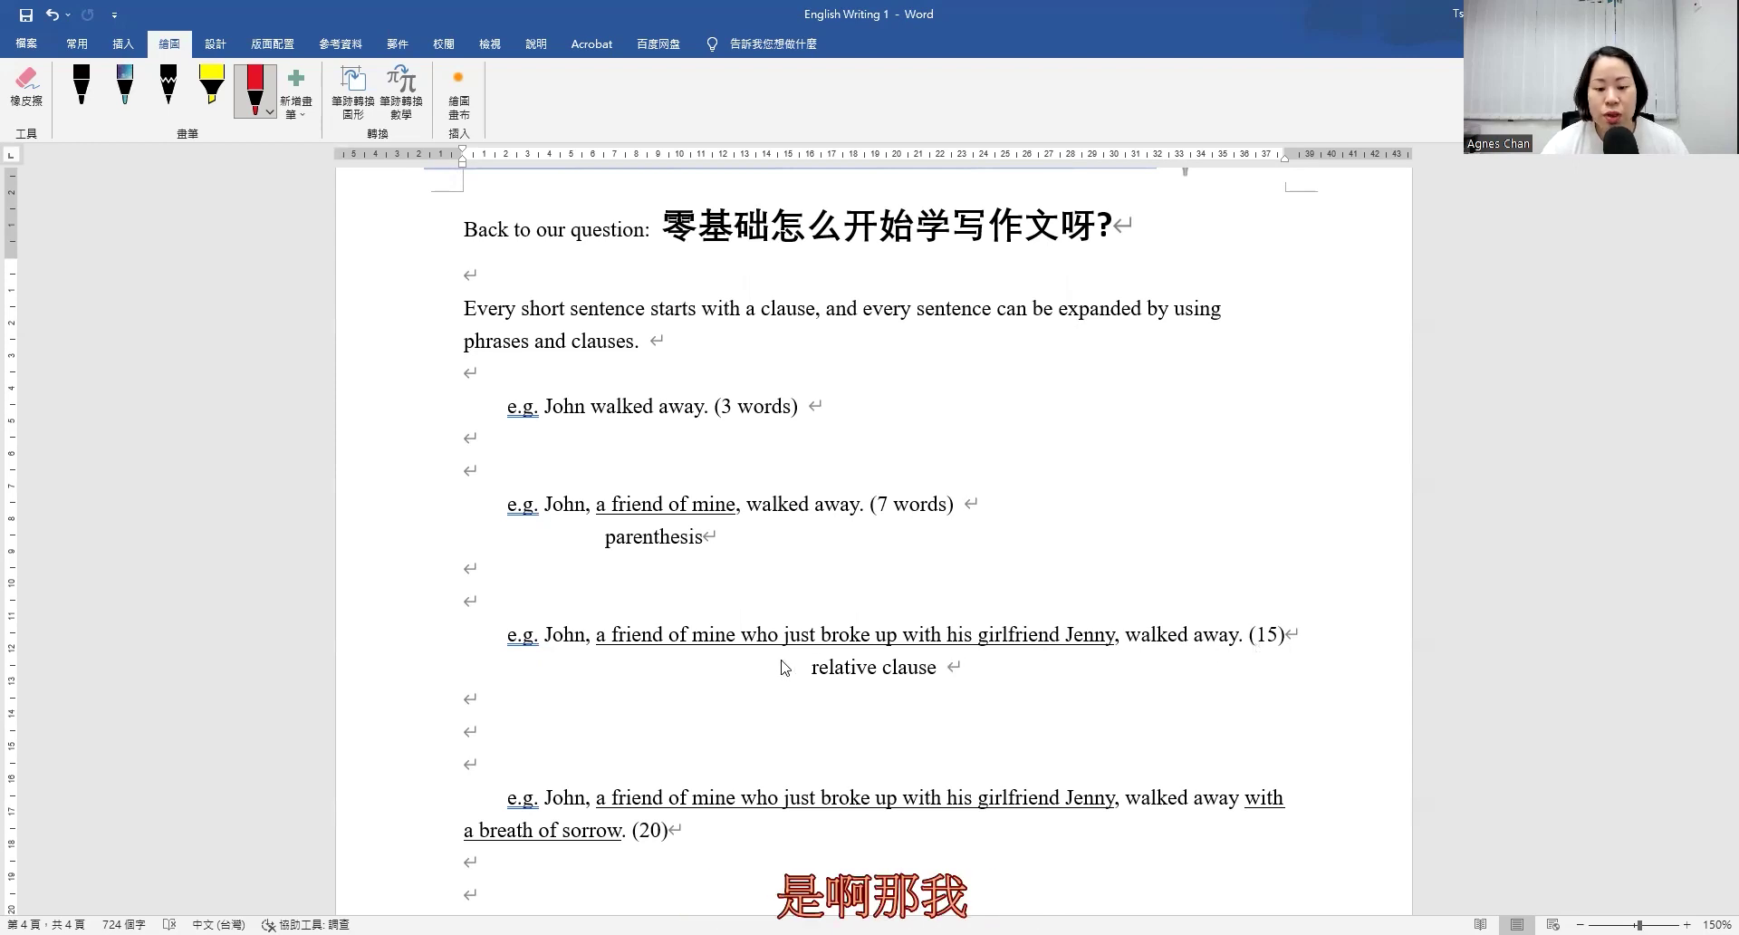
{"action": "mouse_move", "coordinate": [748, 612]}
{"action": "left_mouse_down"}
{"action": "mouse_move", "coordinate": [742, 637]}
{"action": "mouse_move", "coordinate": [772, 664]}
{"action": "left_mouse_up"}
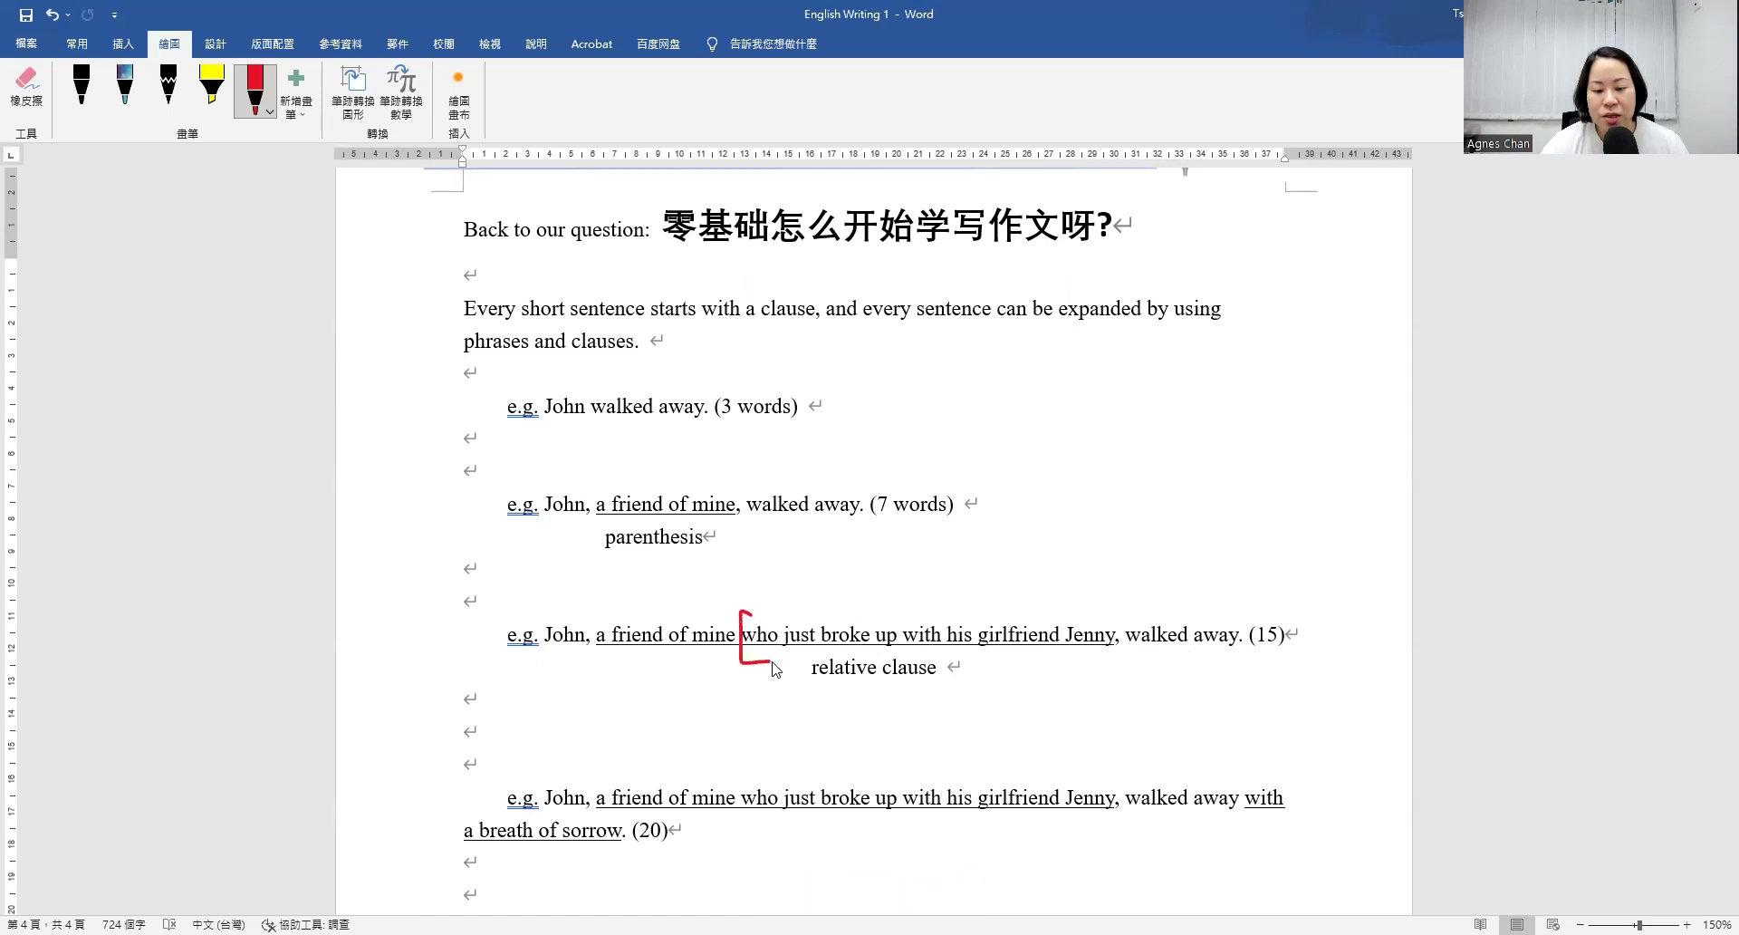
{"action": "left_click_drag", "start_coordinate": [1111, 615], "coordinate": [1123, 639]}
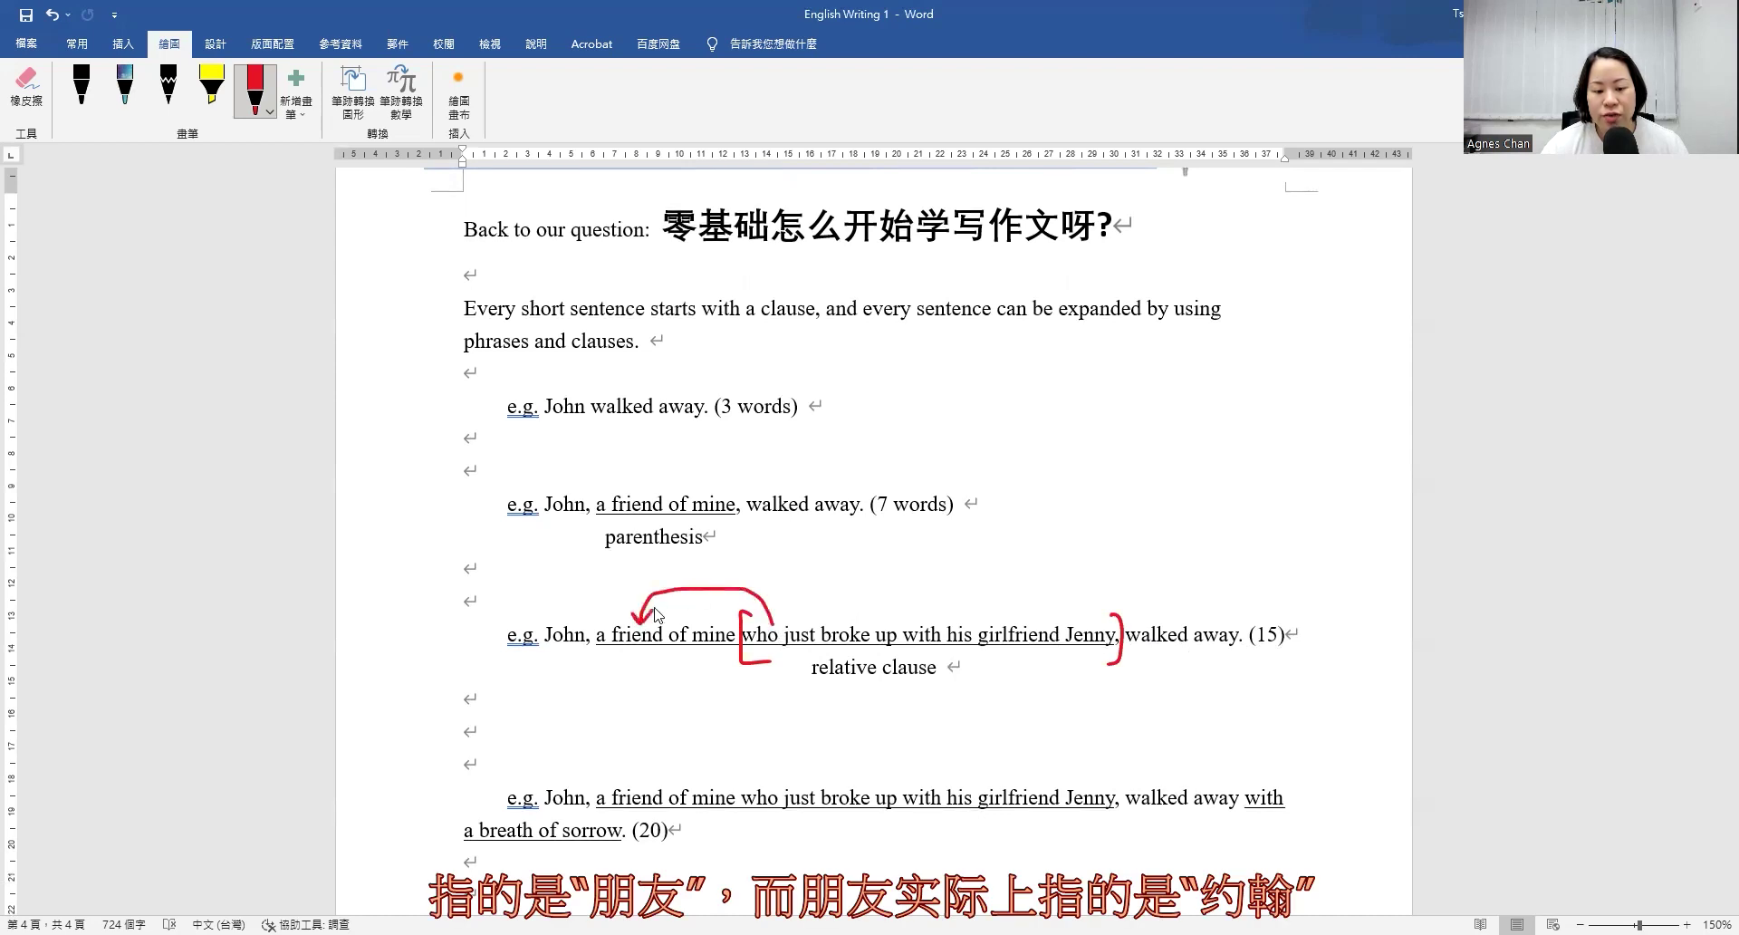
{"action": "left_click_drag", "start_coordinate": [598, 599], "coordinate": [574, 623]}
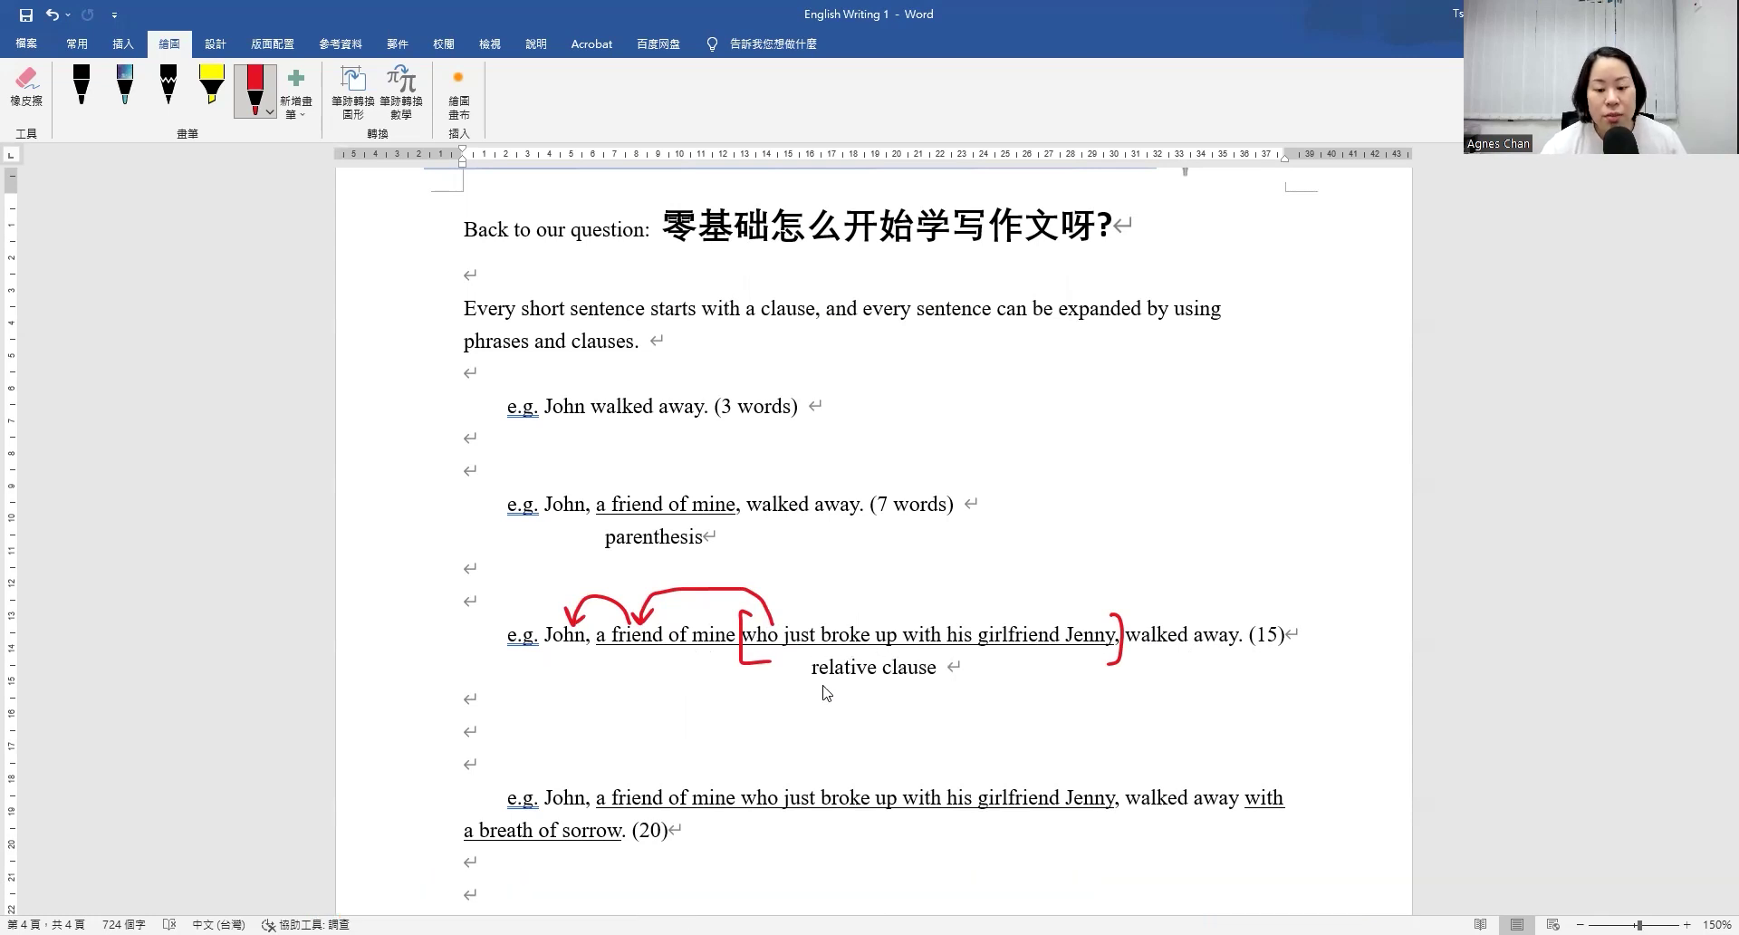
{"action": "left_click_drag", "start_coordinate": [791, 682], "coordinate": [966, 678]}
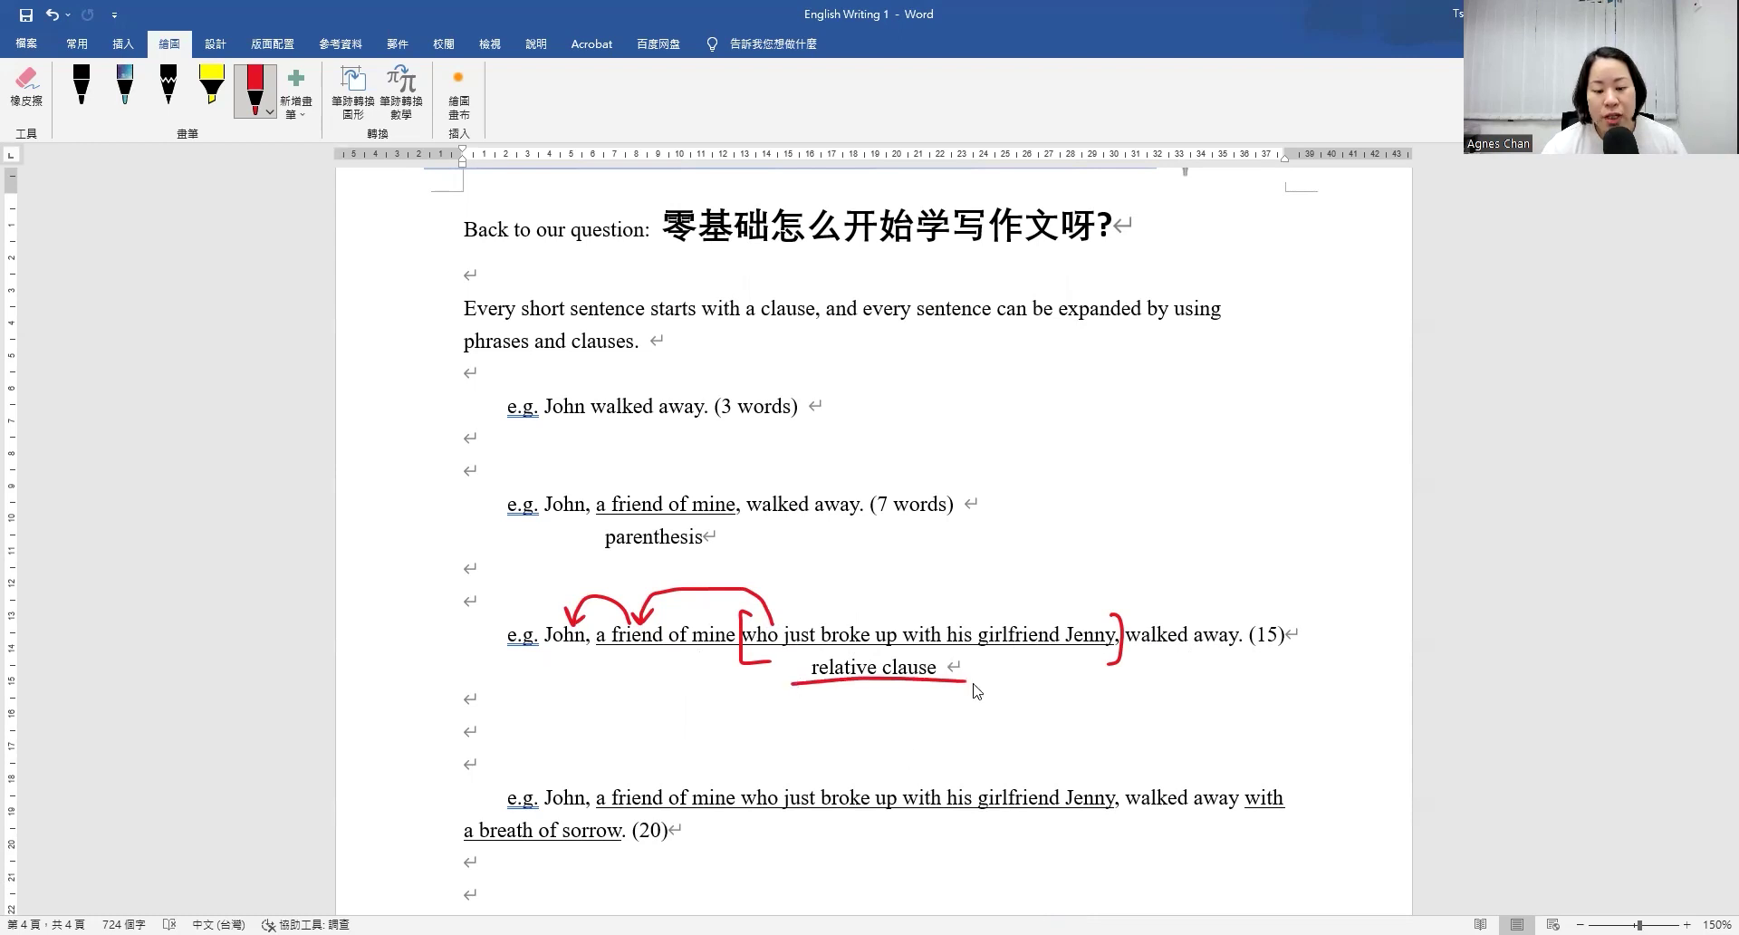
Tick 'with' on the (20) line in red ink and bring the (30) example into view.
{"action": "scroll", "coordinate": [977, 691], "scroll_direction": "down", "scroll_amount": 3}
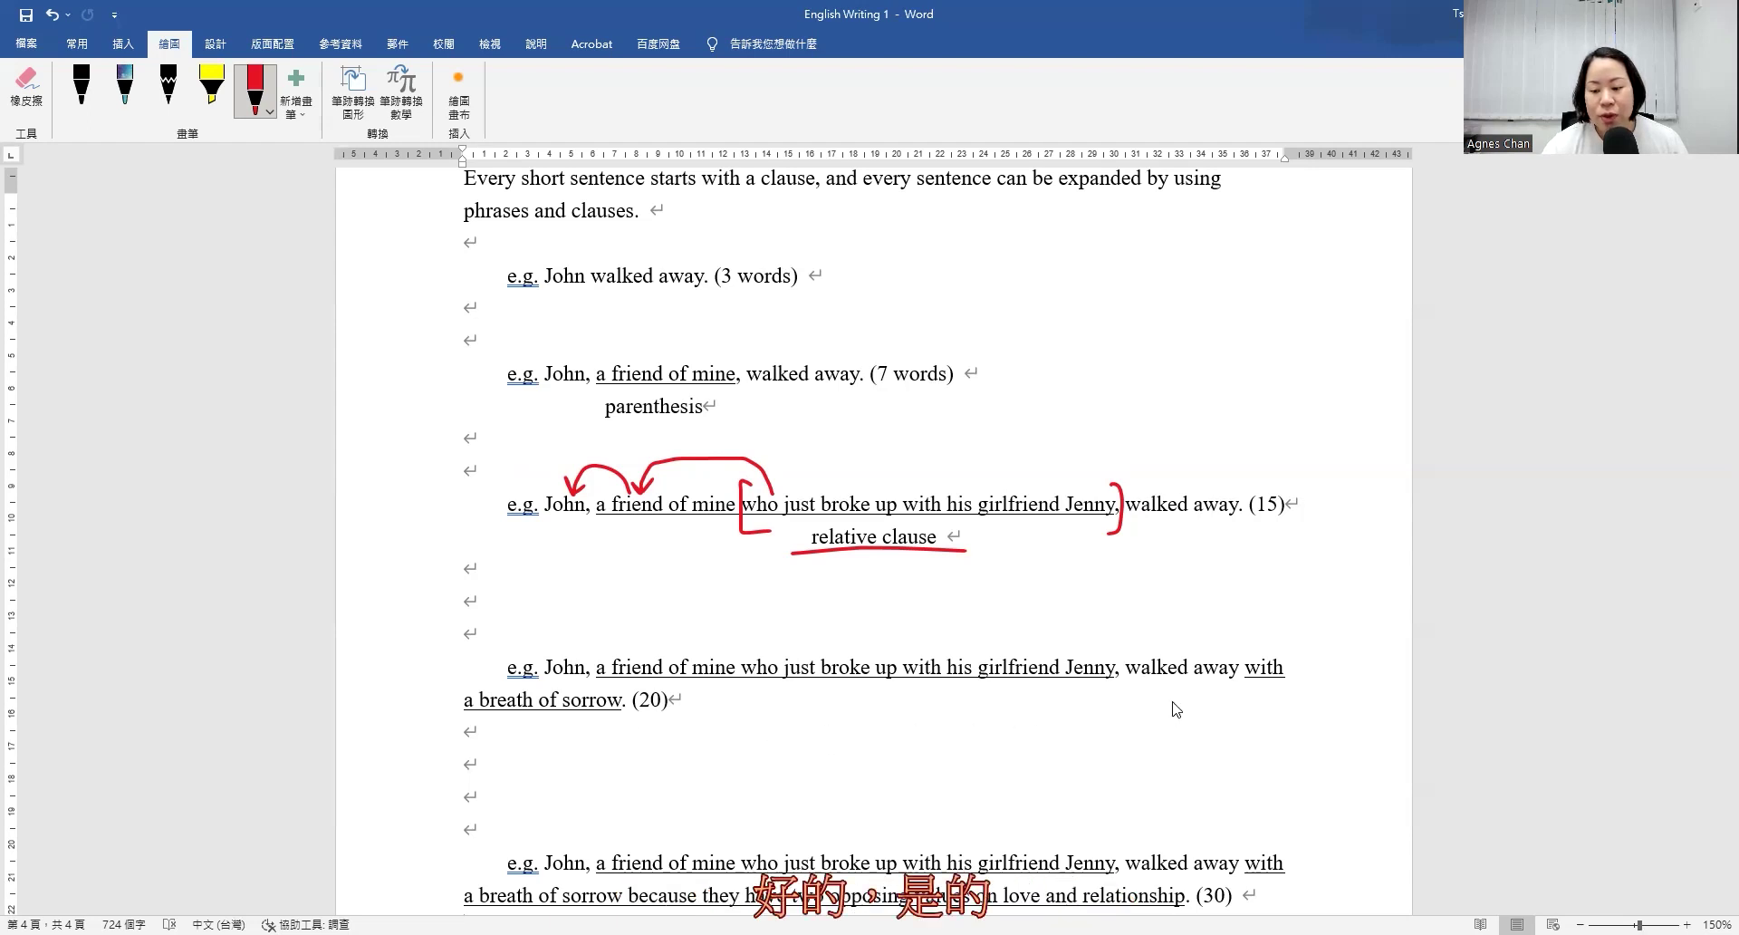
{"action": "left_click_drag", "start_coordinate": [1266, 641], "coordinate": [1280, 625]}
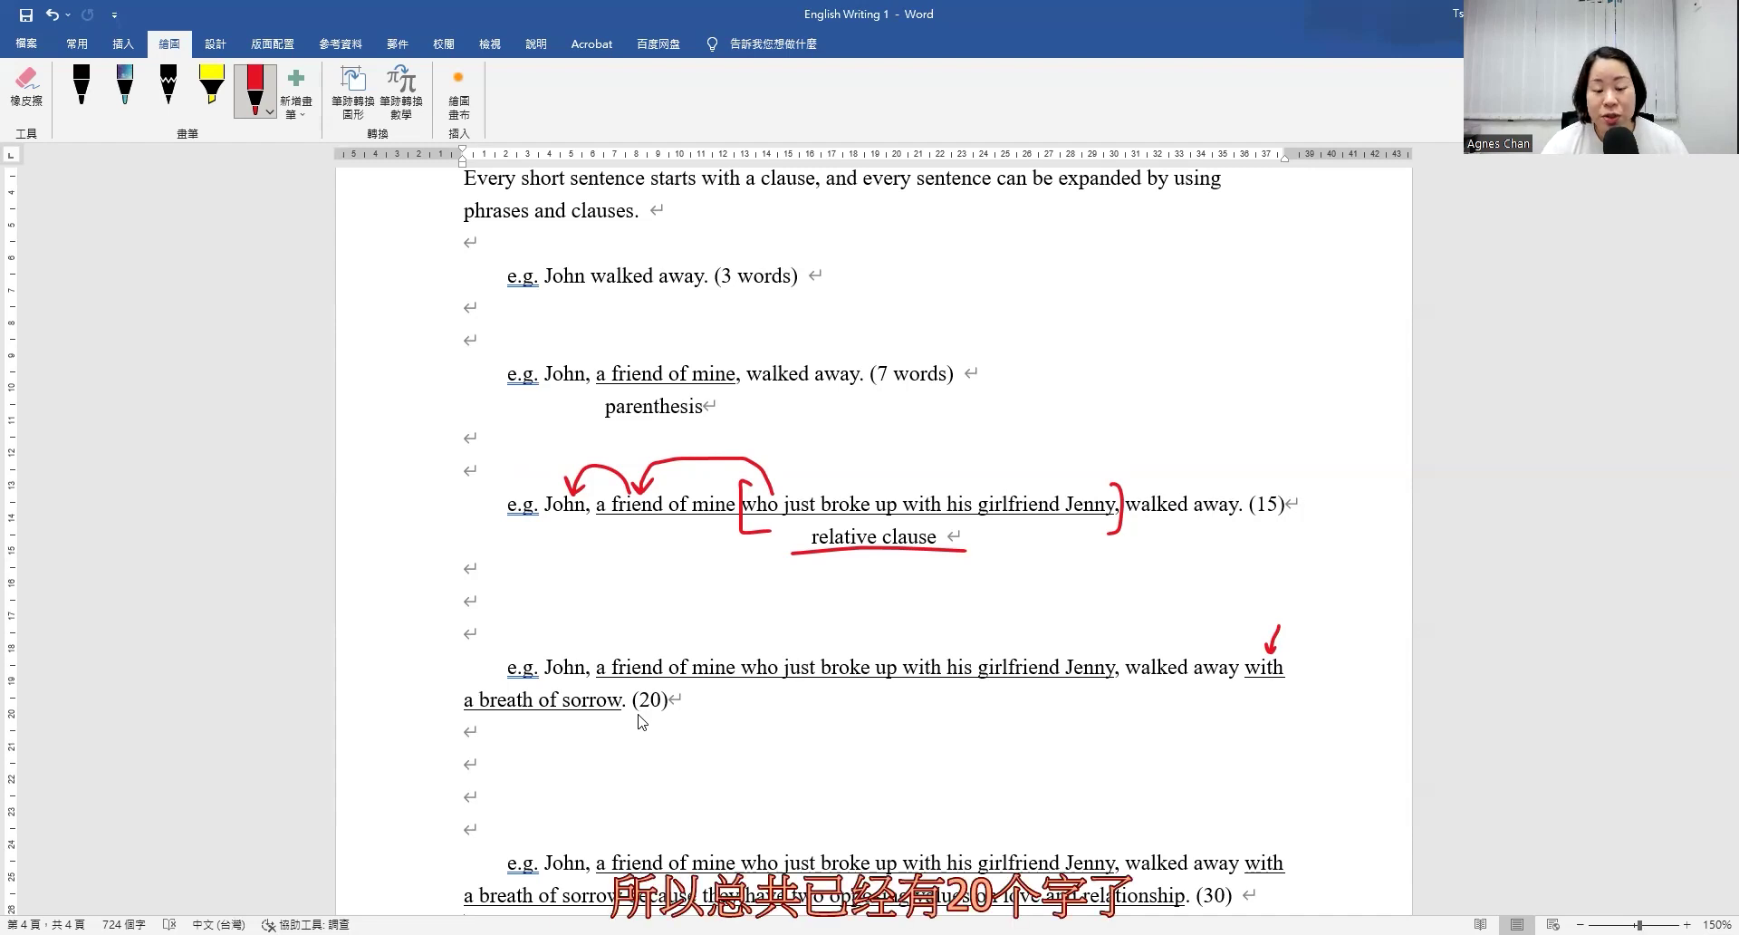
{"action": "scroll", "coordinate": [716, 721], "scroll_direction": "down", "scroll_amount": 1}
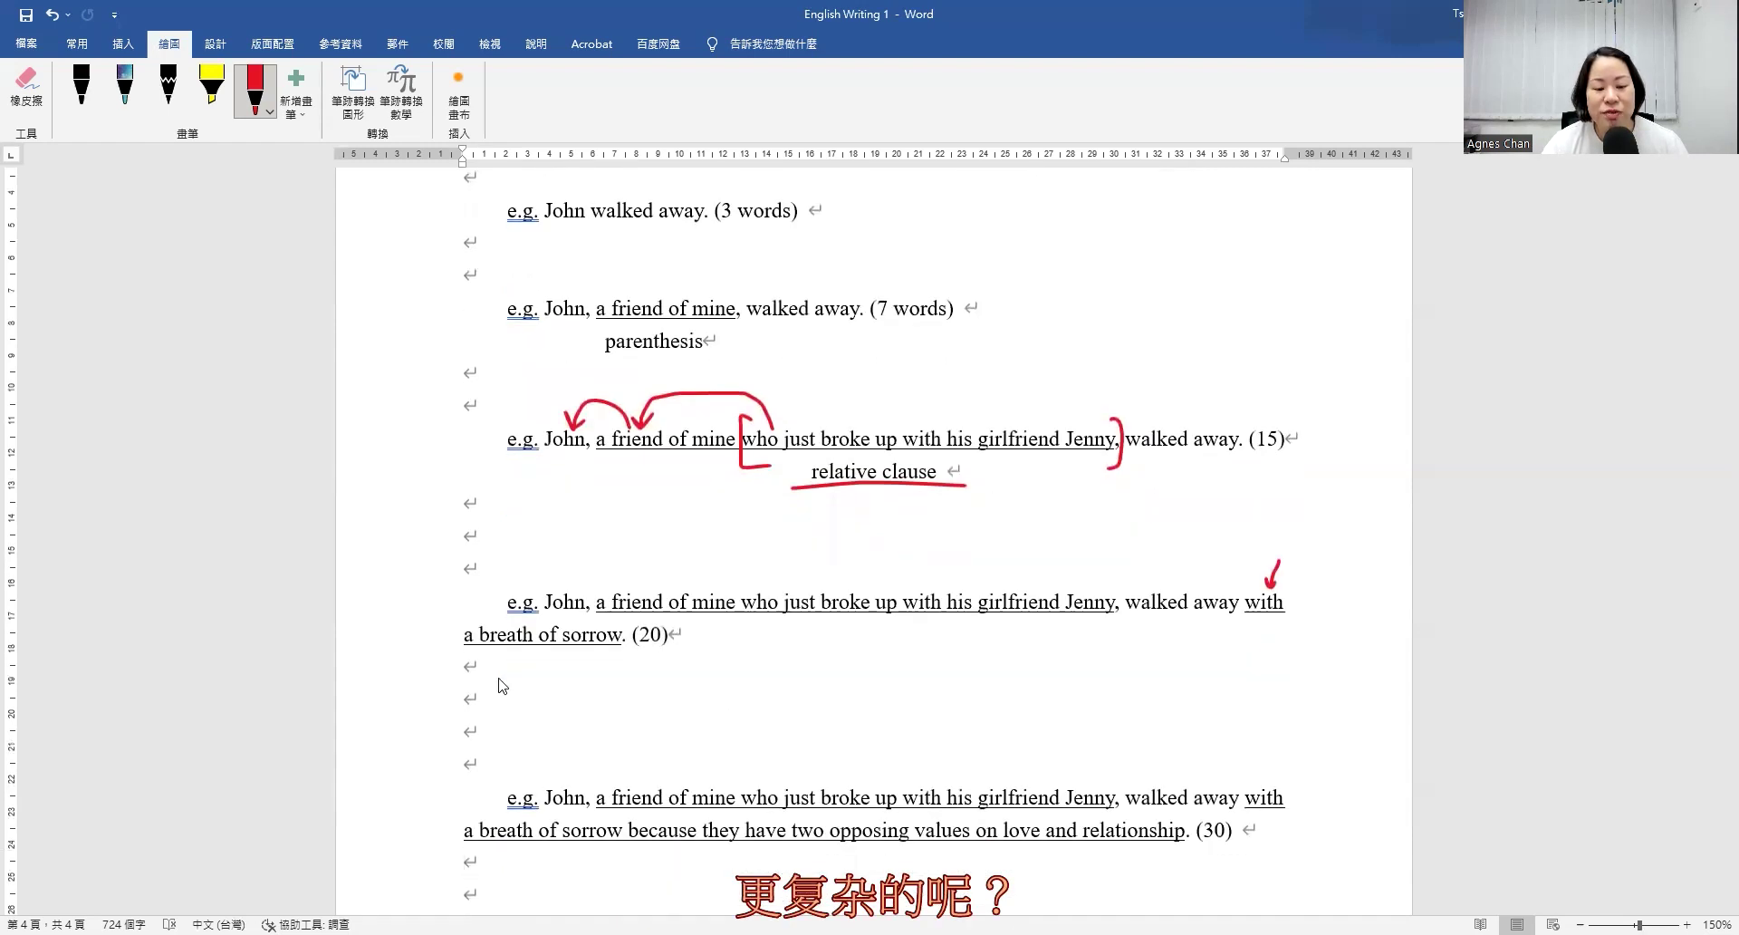
{"action": "scroll", "coordinate": [499, 686], "scroll_direction": "down", "scroll_amount": 1}
{"action": "scroll", "coordinate": [493, 687], "scroll_direction": "down", "scroll_amount": 2}
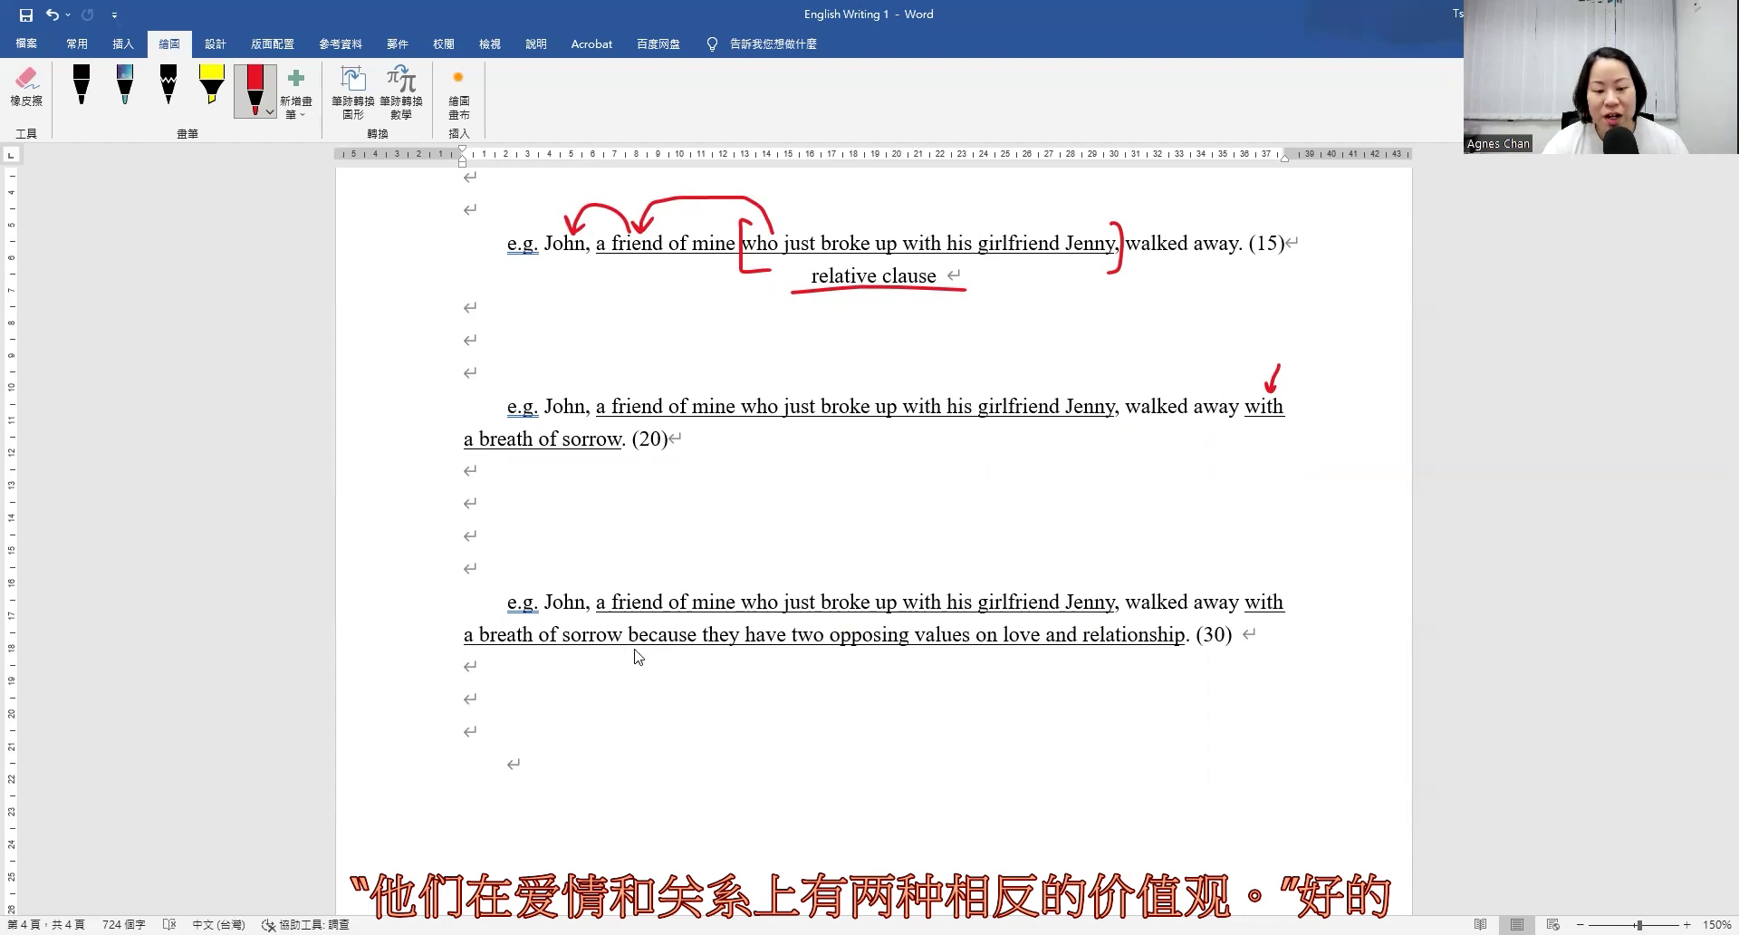
Replace a red arrow under 'because' with a red circle around 'because' in the 30-word example.
{"action": "left_click_drag", "start_coordinate": [637, 648], "coordinate": [707, 635]}
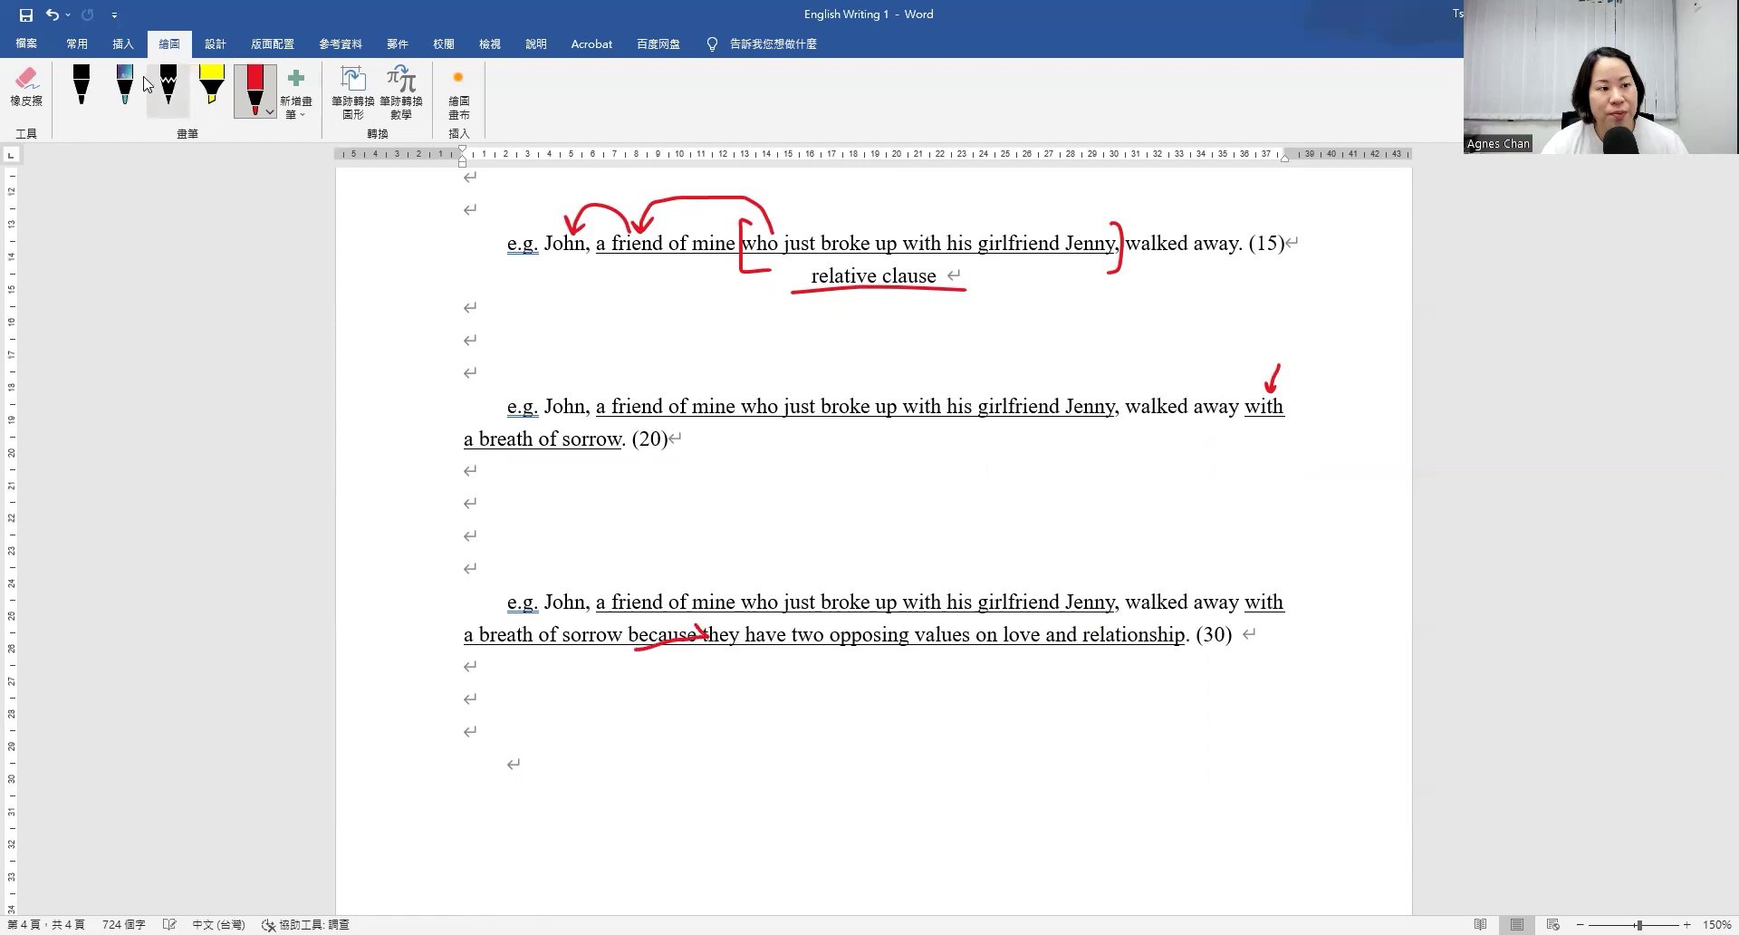
{"action": "left_click", "coordinate": [67, 18]}
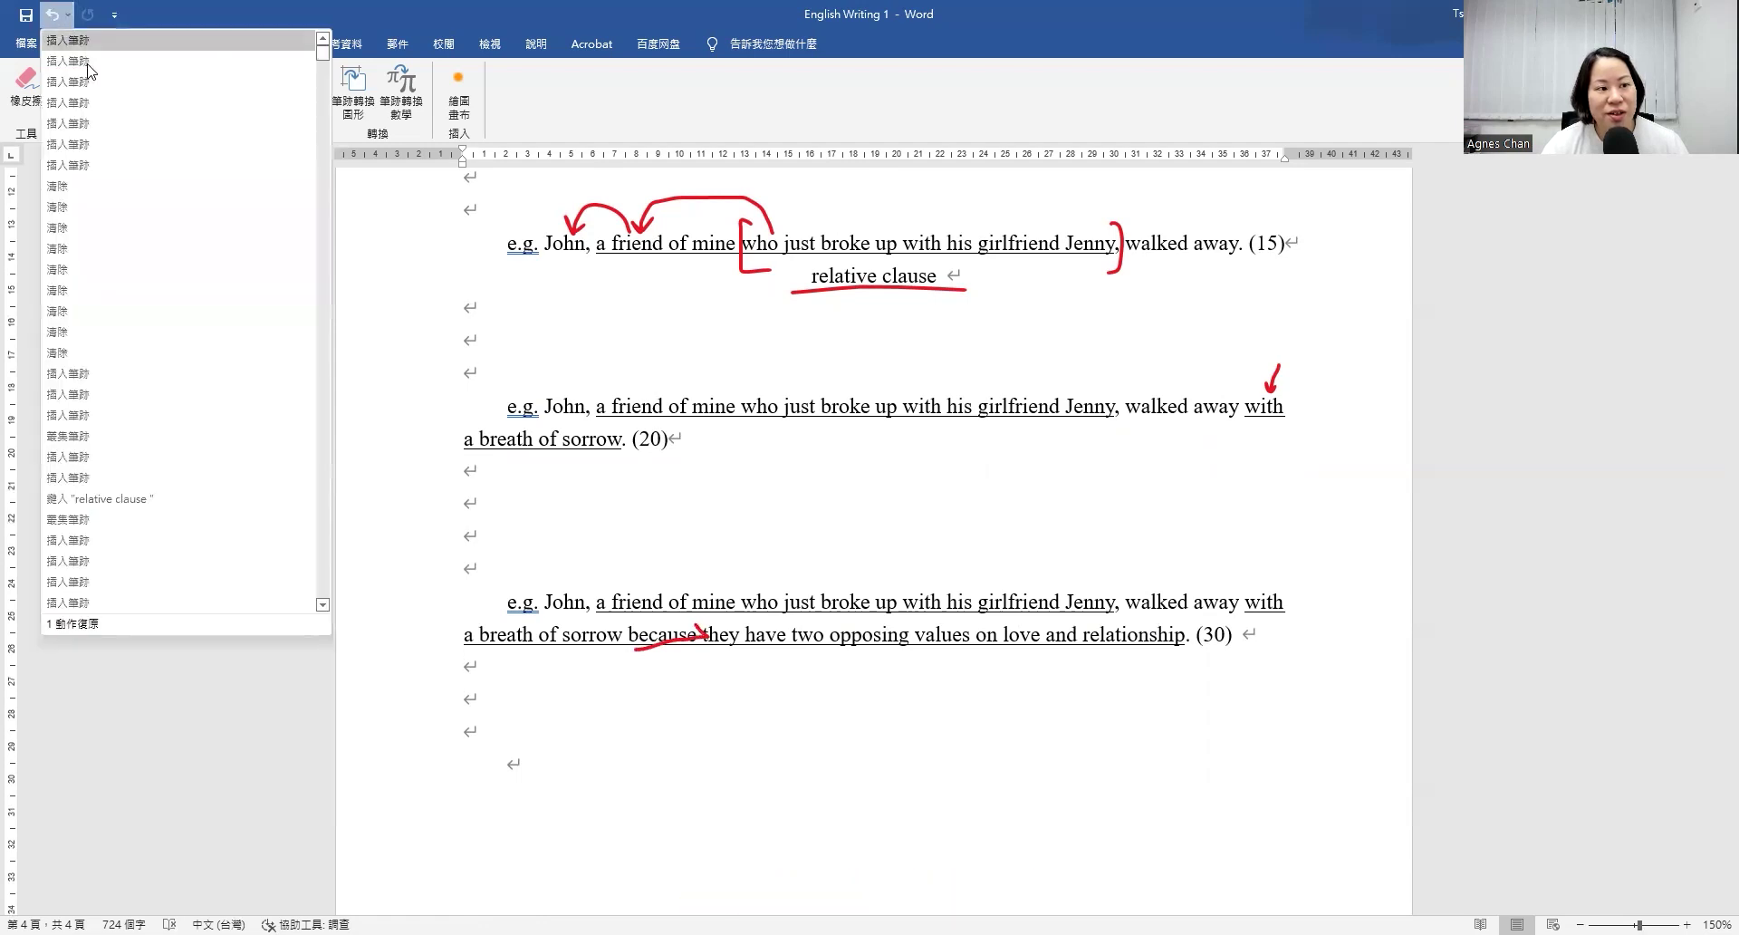
{"action": "left_click", "coordinate": [87, 57]}
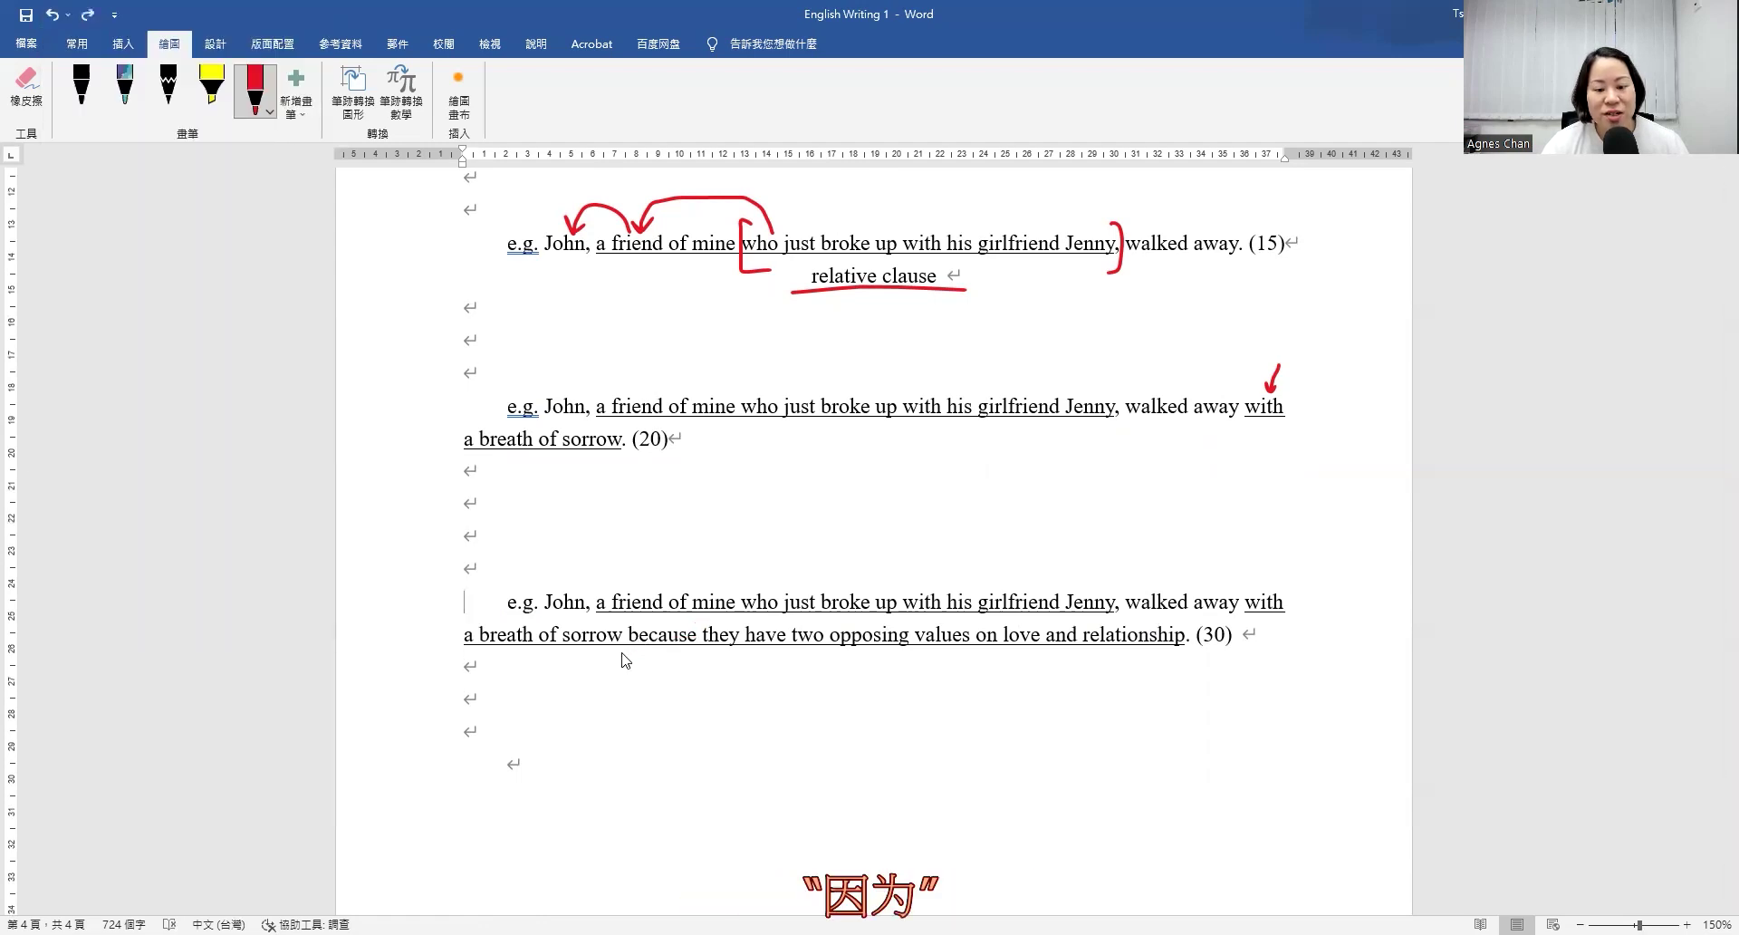
{"action": "mouse_move", "coordinate": [622, 649]}
{"action": "left_mouse_down"}
{"action": "mouse_move", "coordinate": [690, 653]}
{"action": "mouse_move", "coordinate": [699, 621]}
{"action": "mouse_move", "coordinate": [634, 619]}
{"action": "mouse_move", "coordinate": [627, 654]}
{"action": "left_mouse_up"}
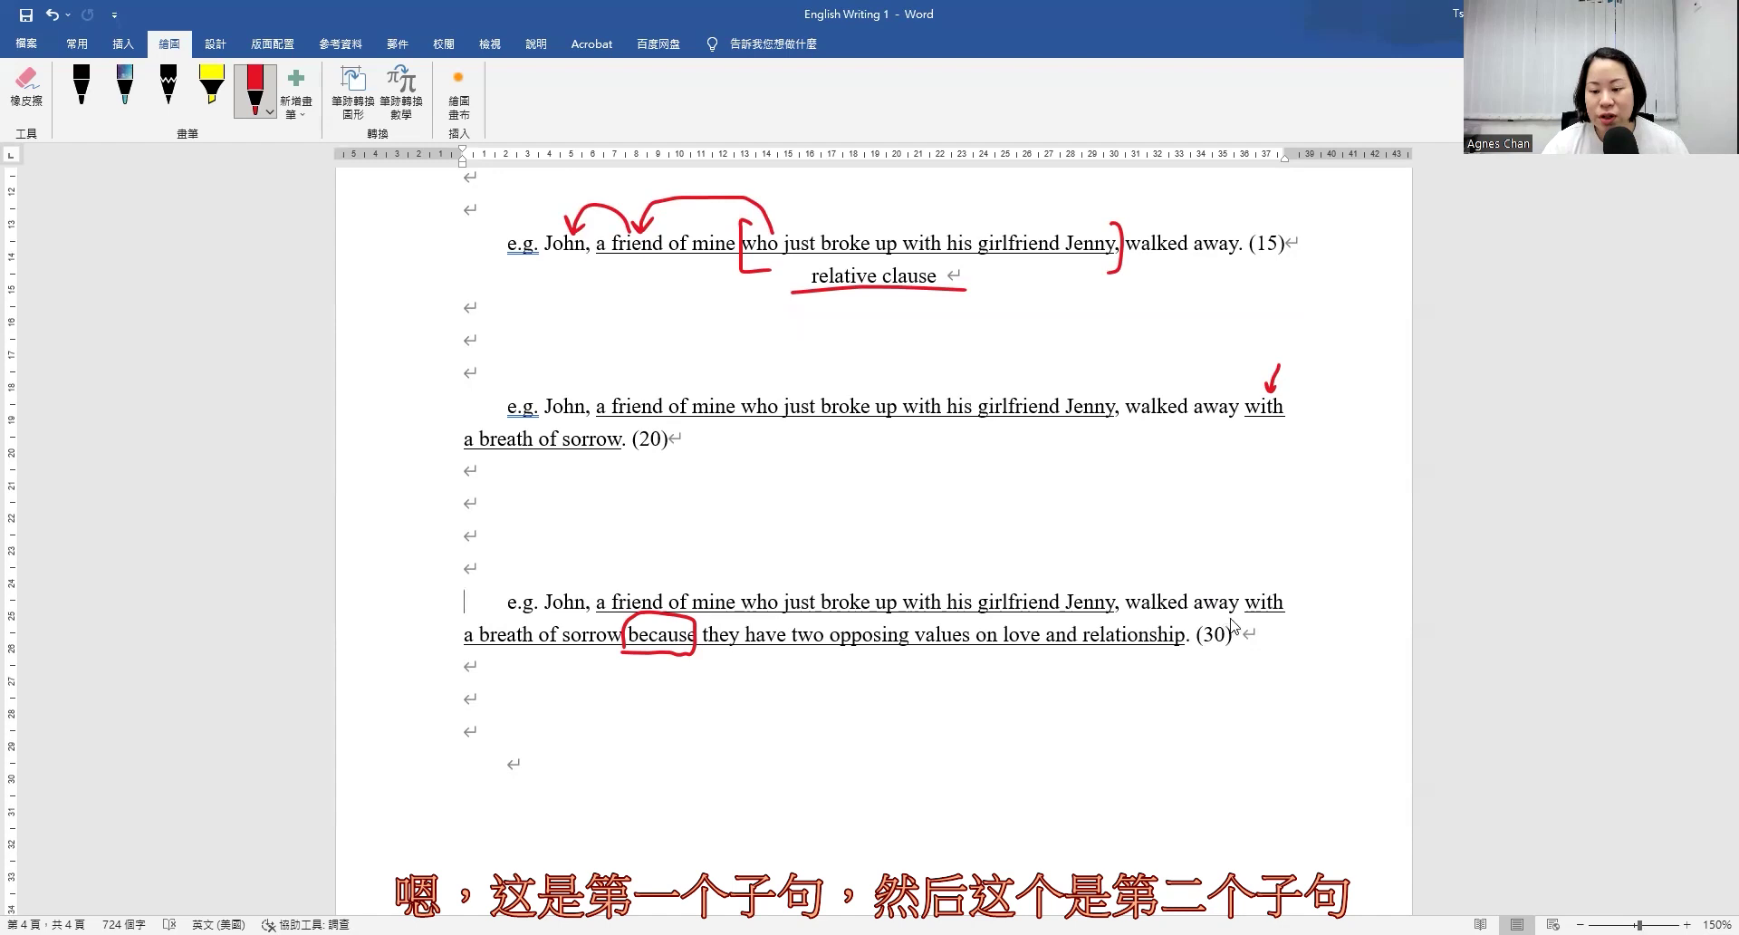
Bracket the second clause below, the first and relative clauses above, and underline '(30)'.
{"action": "mouse_move", "coordinate": [710, 654]}
{"action": "left_mouse_down"}
{"action": "mouse_move", "coordinate": [715, 670]}
{"action": "mouse_move", "coordinate": [1168, 662]}
{"action": "left_mouse_up"}
{"action": "mouse_move", "coordinate": [578, 605]}
{"action": "left_mouse_down"}
{"action": "mouse_move", "coordinate": [759, 564]}
{"action": "mouse_move", "coordinate": [1165, 554]}
{"action": "mouse_move", "coordinate": [1193, 594]}
{"action": "left_mouse_up"}
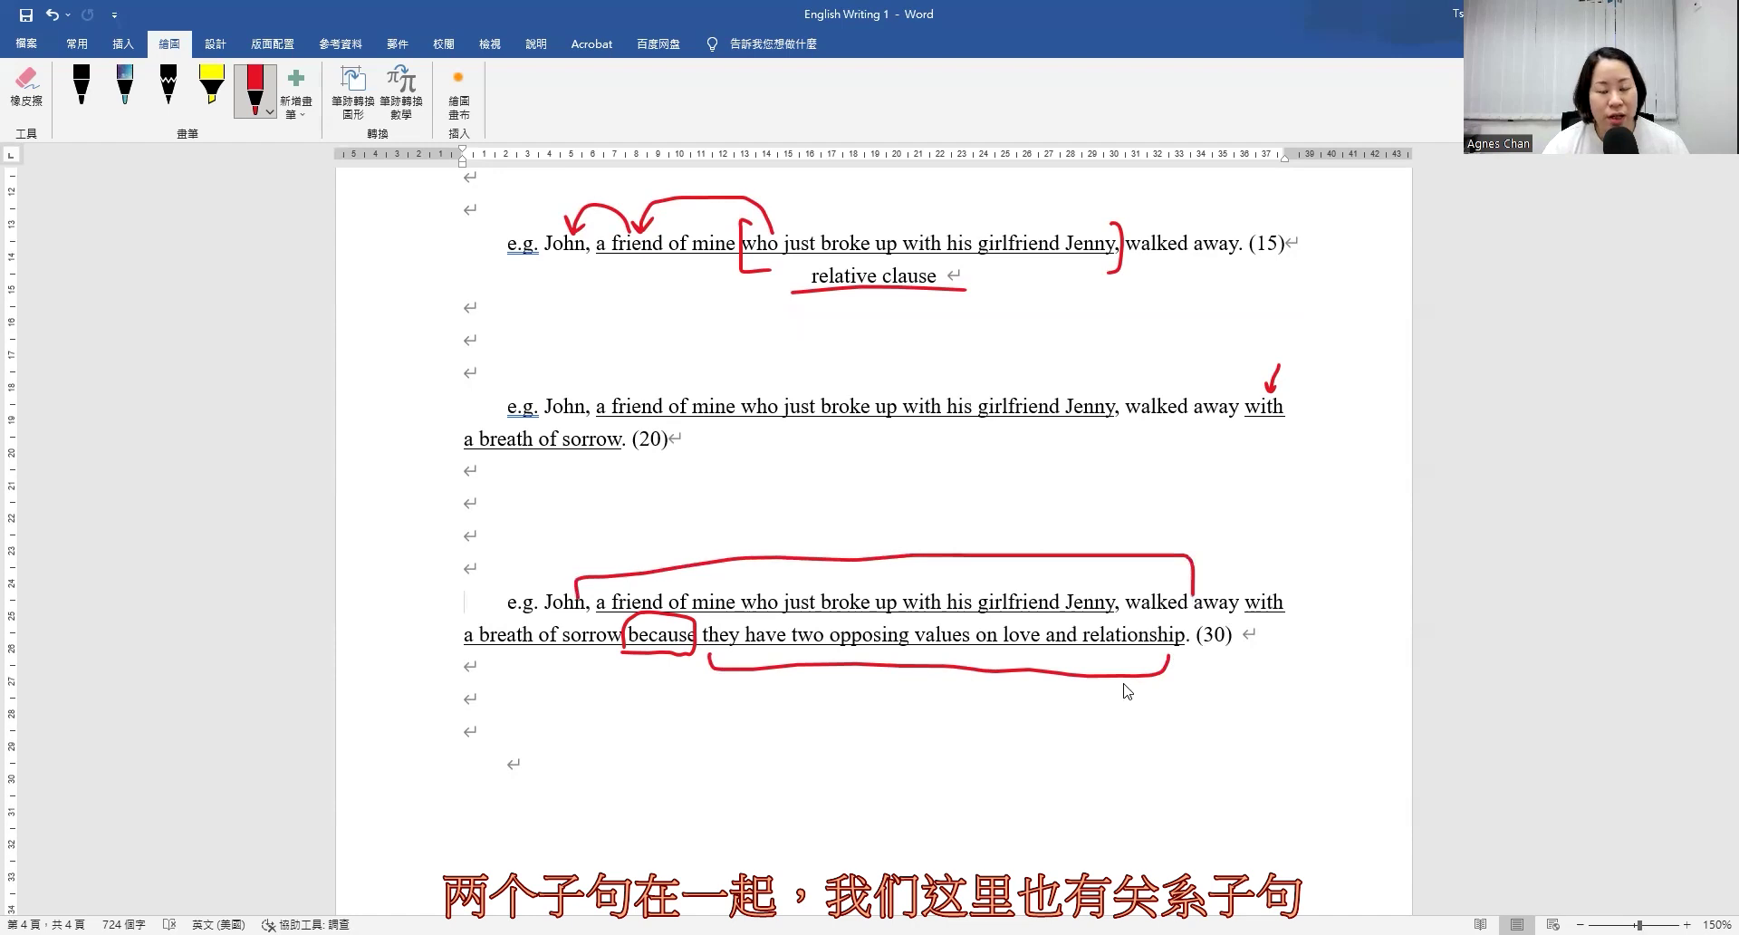
{"action": "mouse_move", "coordinate": [759, 599]}
{"action": "left_mouse_down"}
{"action": "mouse_move", "coordinate": [848, 573]}
{"action": "mouse_move", "coordinate": [1107, 588]}
{"action": "left_mouse_up"}
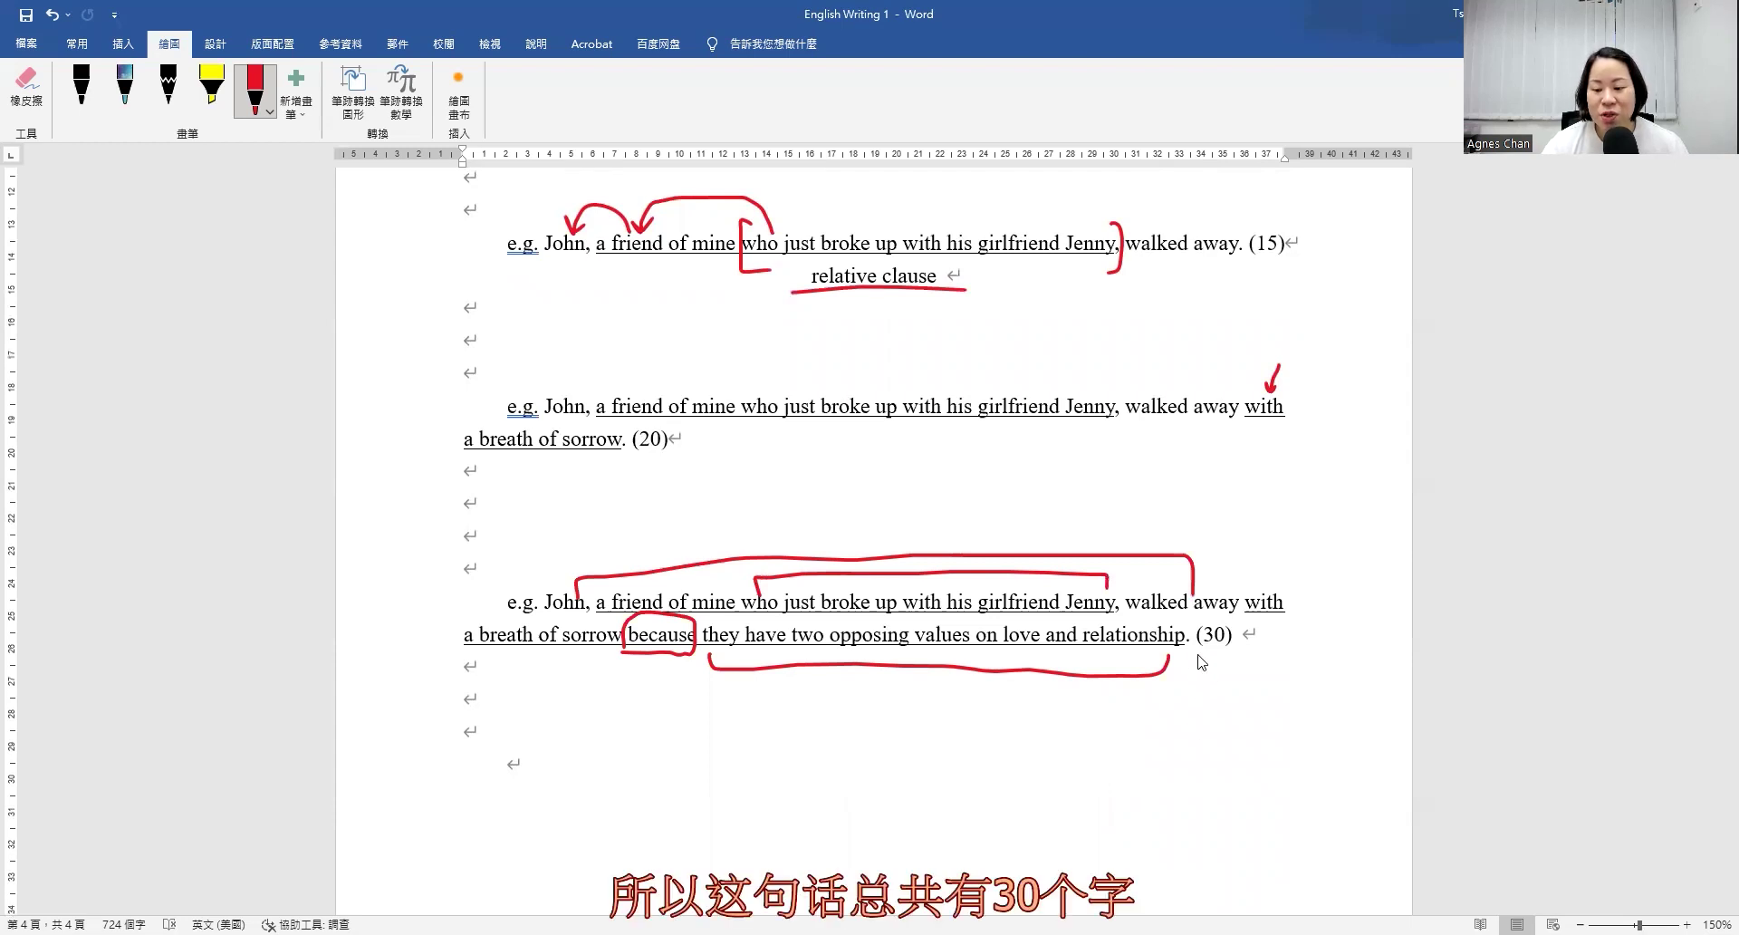
{"action": "left_click_drag", "start_coordinate": [1198, 647], "coordinate": [1234, 647]}
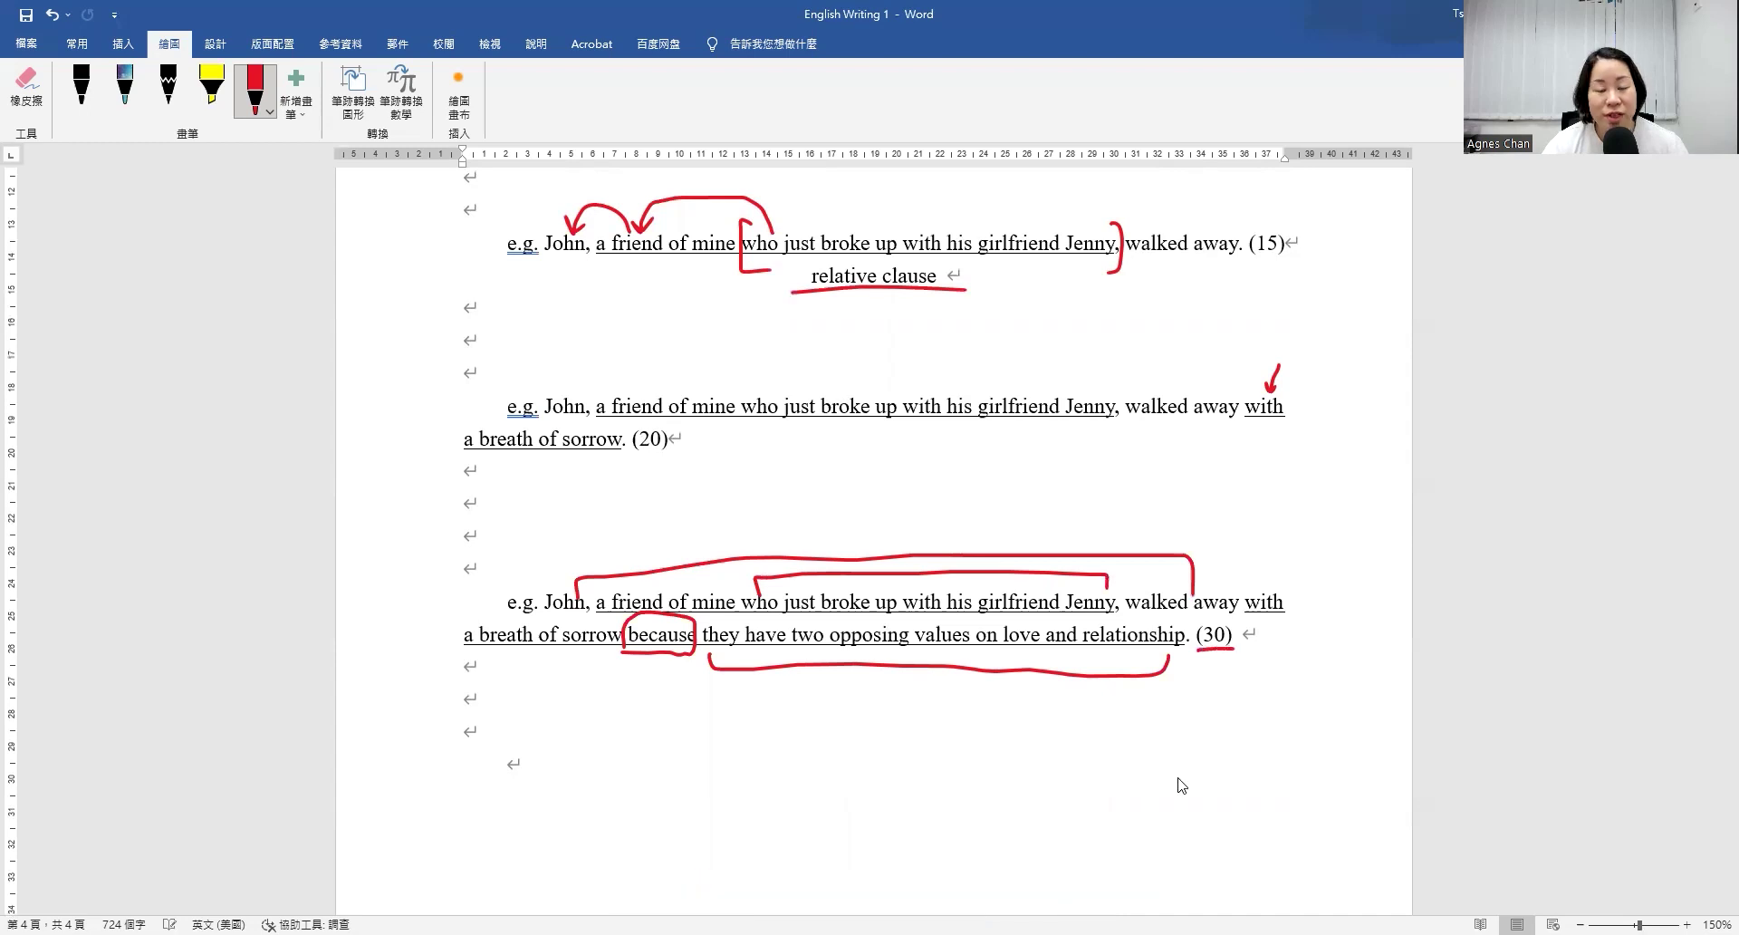